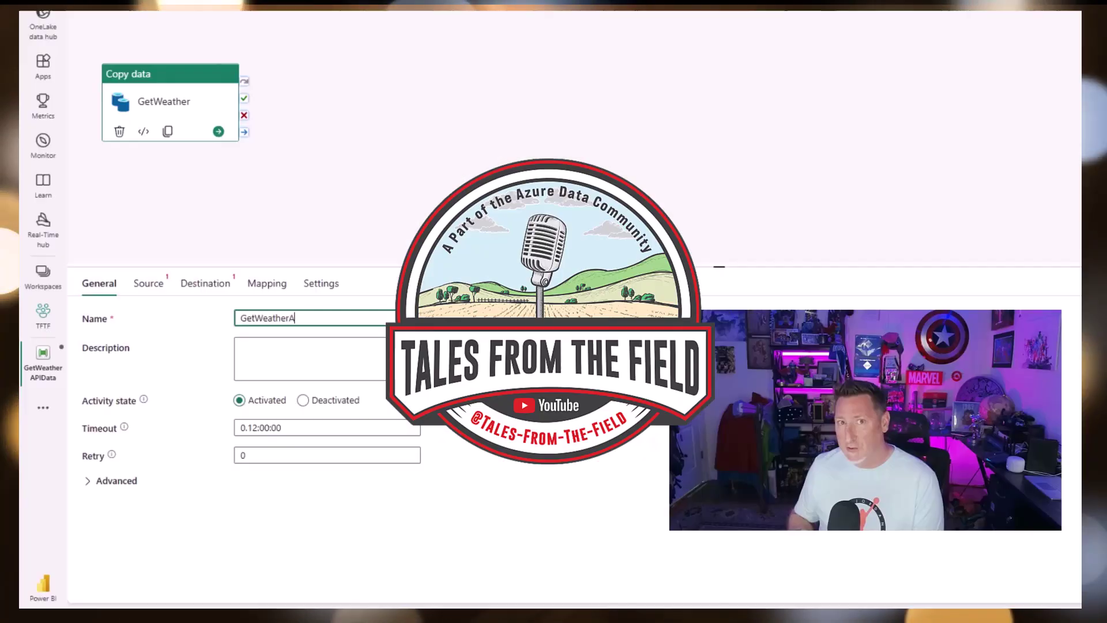
Leave the Copy data pipeline and go to My workspace with the Getting Started in Power BI items
{"action": "type", "text": "PIDa"}
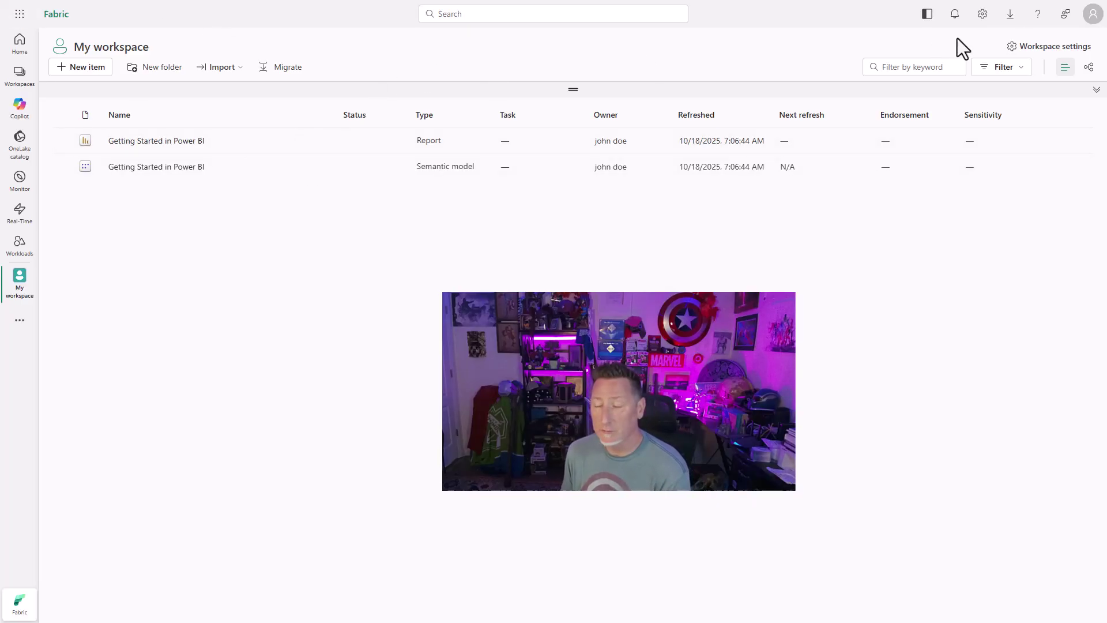
Check the signed-in account, then bring up the workspaces list to reach Data Agent Test
{"action": "left_click", "coordinate": [1094, 15]}
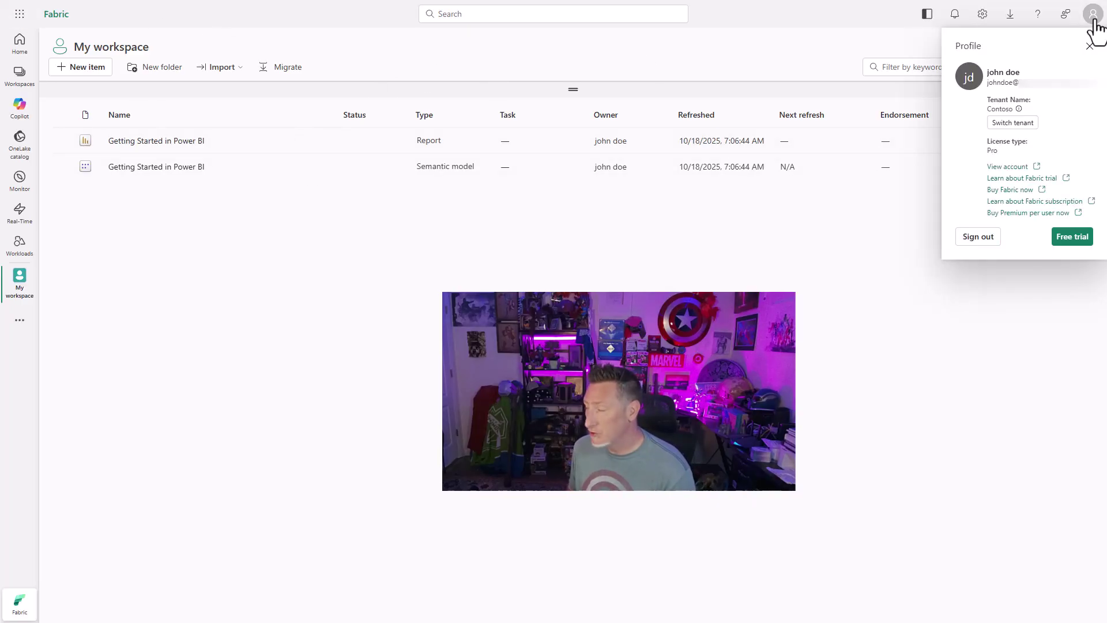
{"action": "left_click", "coordinate": [1094, 18]}
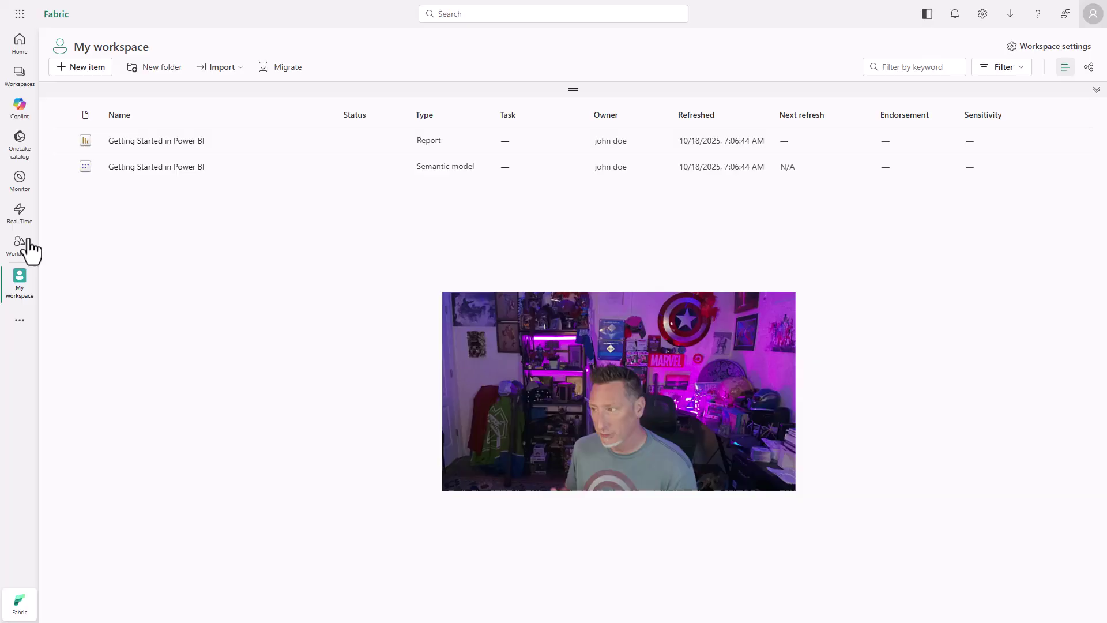
{"action": "left_click", "coordinate": [18, 83]}
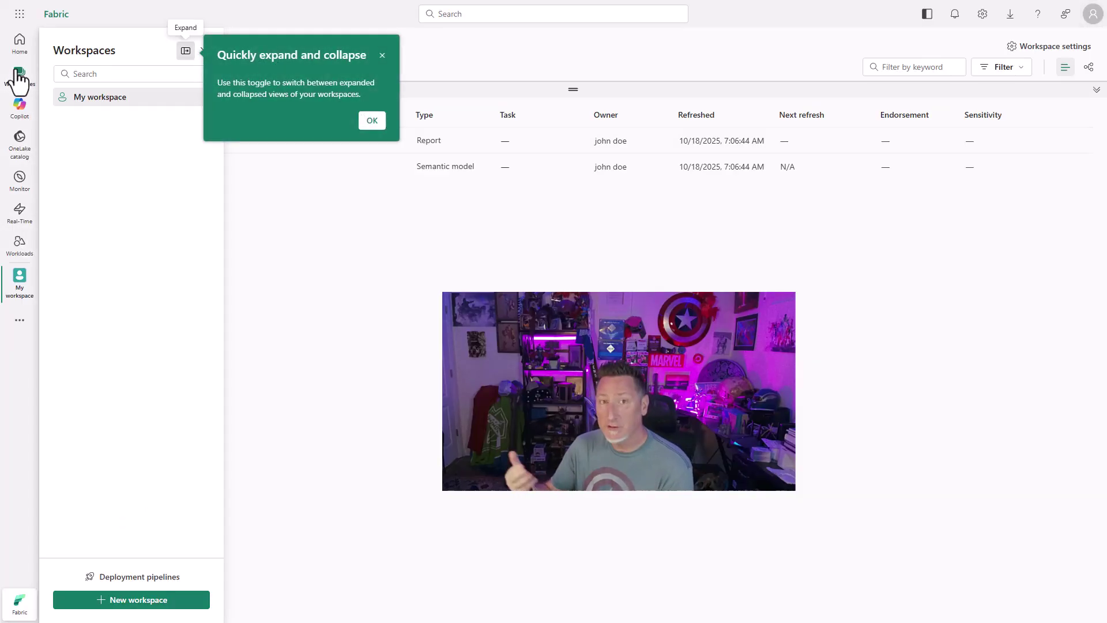
{"action": "left_click", "coordinate": [382, 55]}
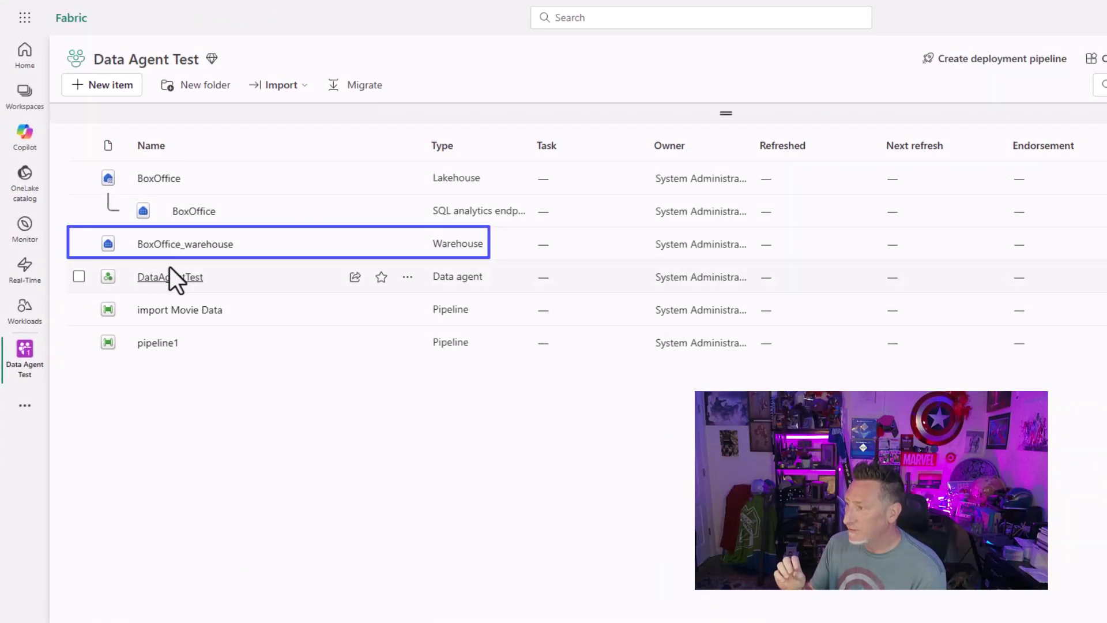
Open BoxOffice_warehouse, expand dbo > Tables, and preview the movieinfo and BoxOffice tables
{"action": "left_click", "coordinate": [173, 247]}
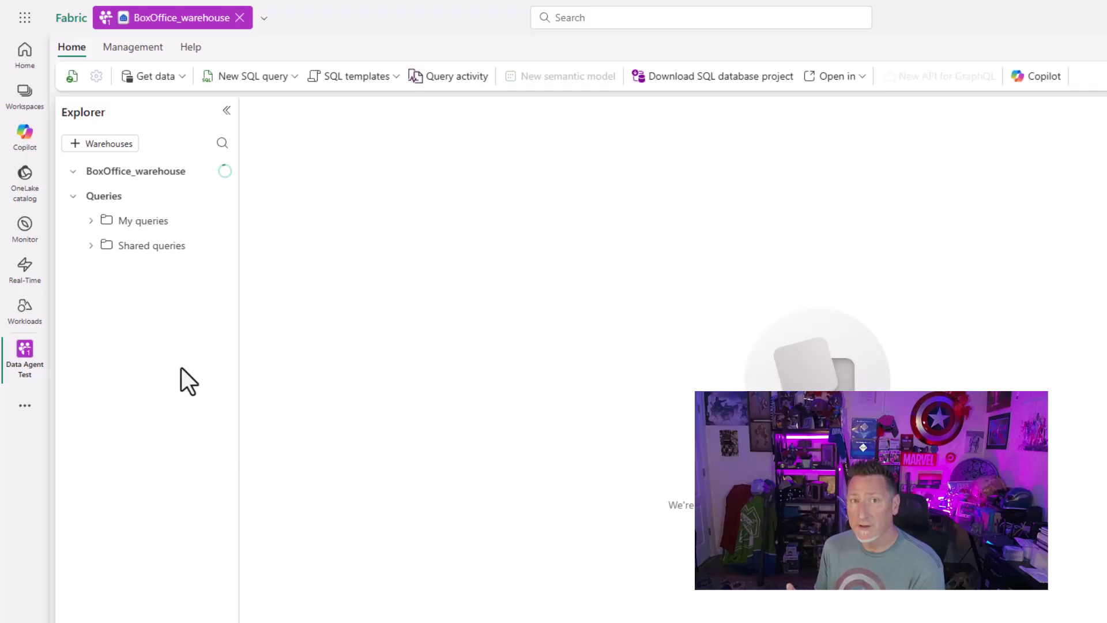
{"action": "left_click", "coordinate": [108, 221]}
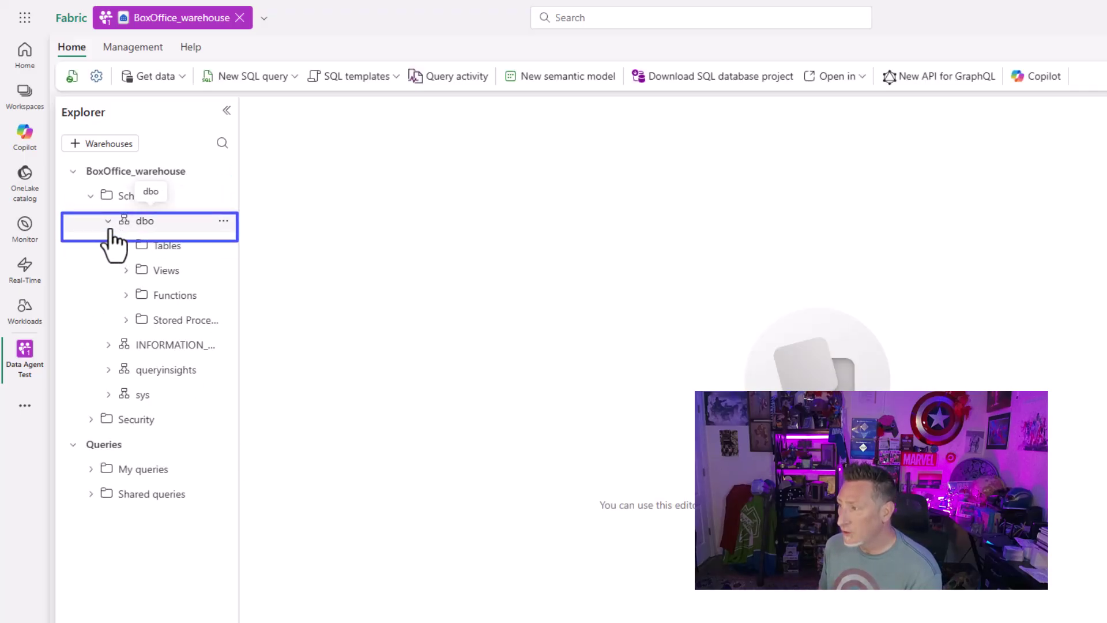
{"action": "left_click", "coordinate": [125, 245]}
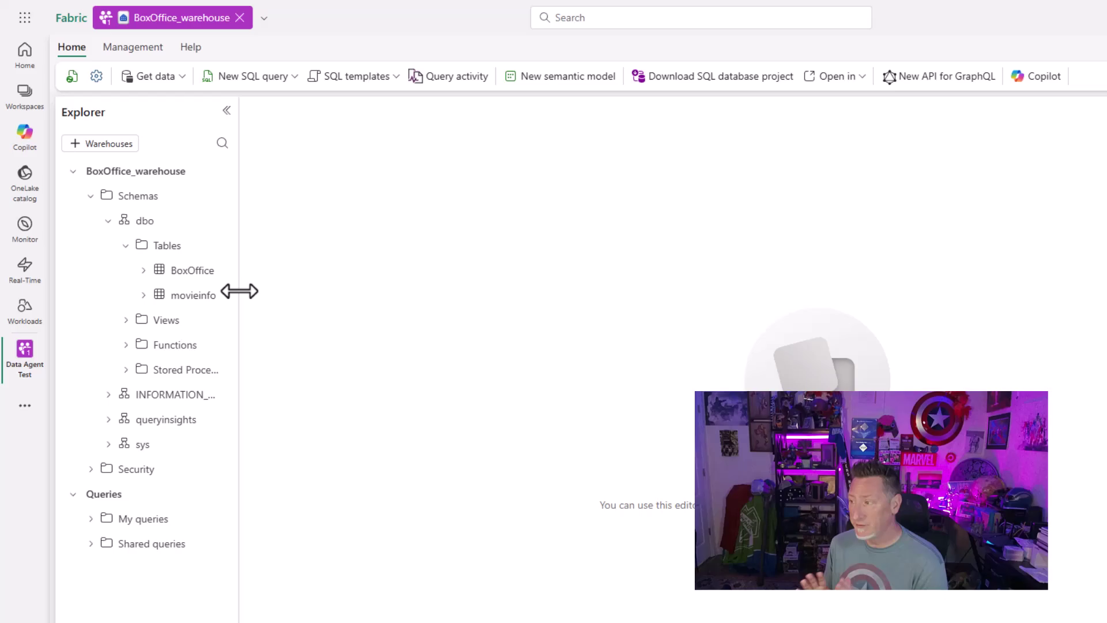
{"action": "left_click_drag", "start_coordinate": [239, 291], "coordinate": [316, 293]}
{"action": "left_click", "coordinate": [211, 297]}
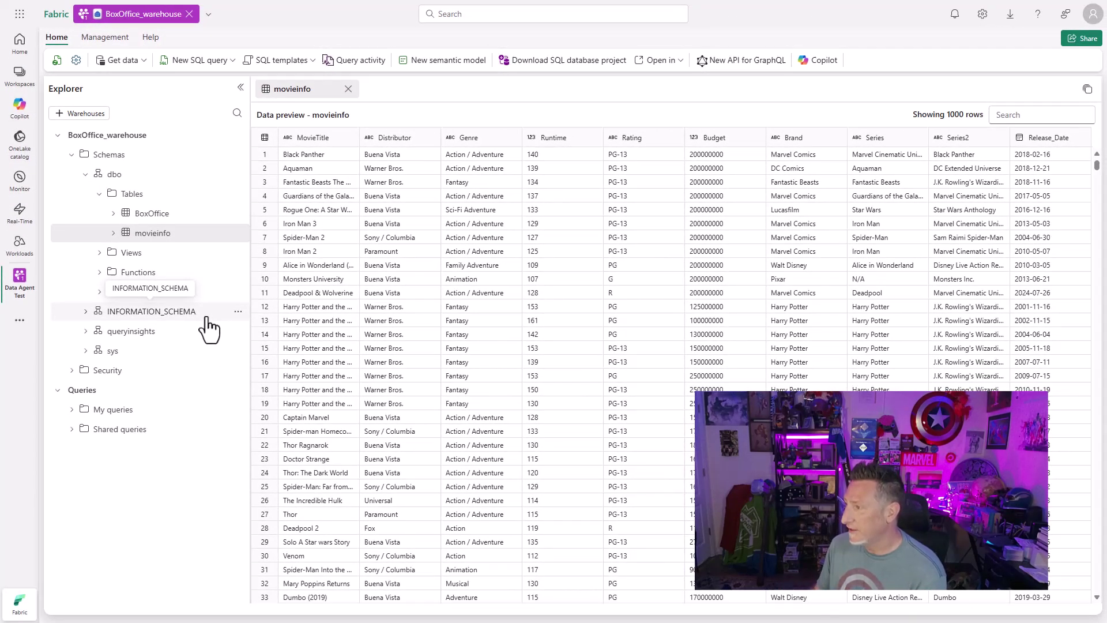
{"action": "left_click", "coordinate": [145, 216]}
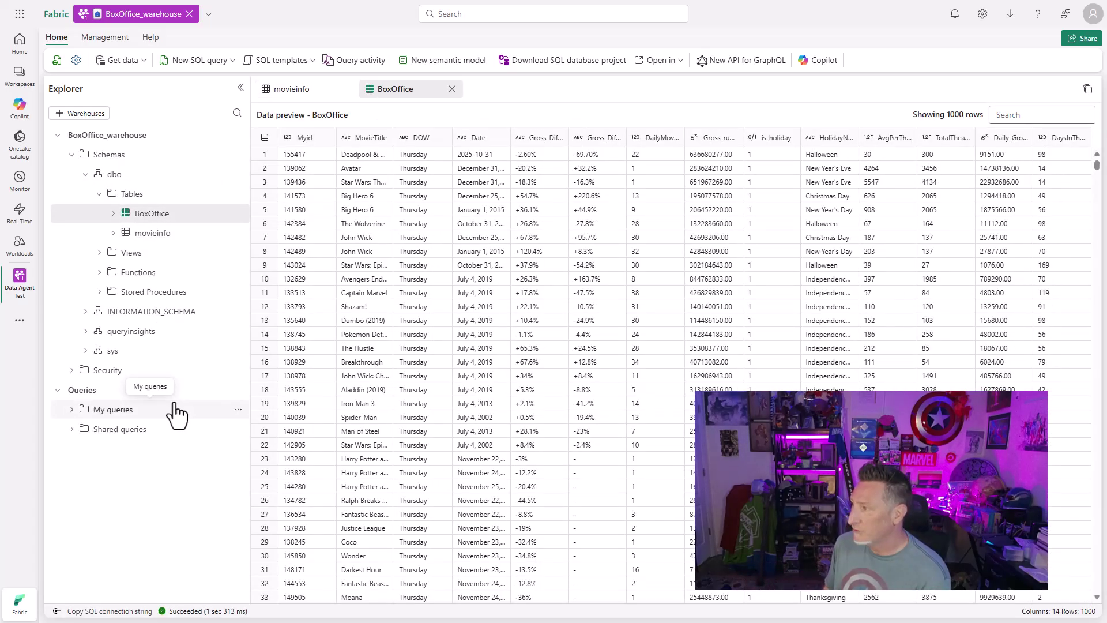
Write and run a new query: SELECT * FROM dbo.movieinfo WHERE Rating='R'
{"action": "left_click", "coordinate": [190, 61]}
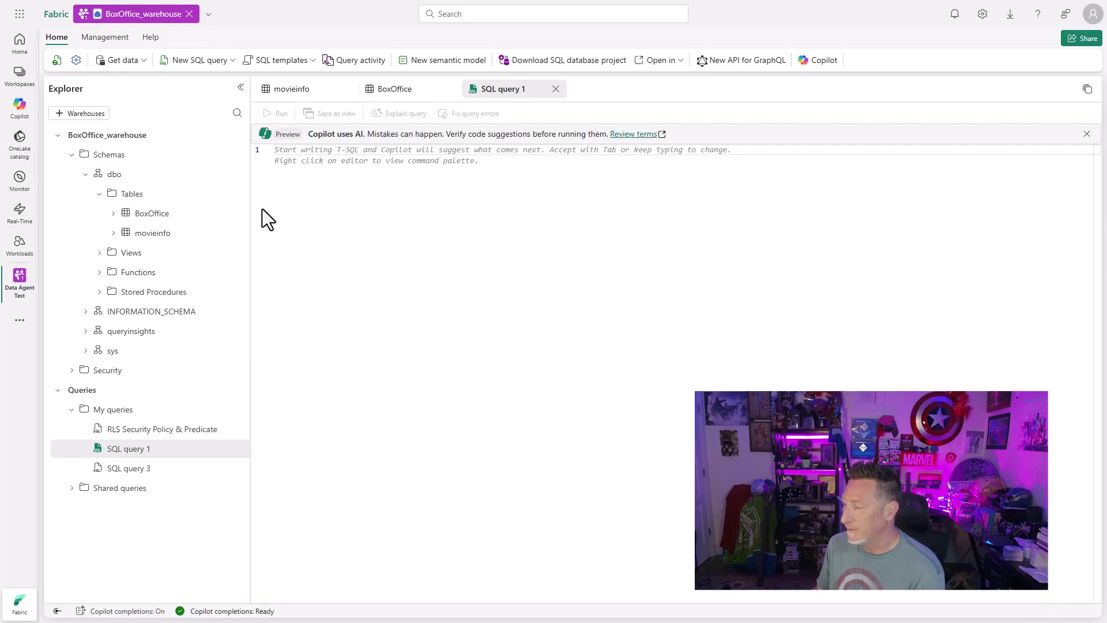
{"action": "left_click", "coordinate": [321, 181]}
{"action": "type", "text": "select"}
{"action": "key", "text": "Return"}
{"action": "key", "text": "Return"}
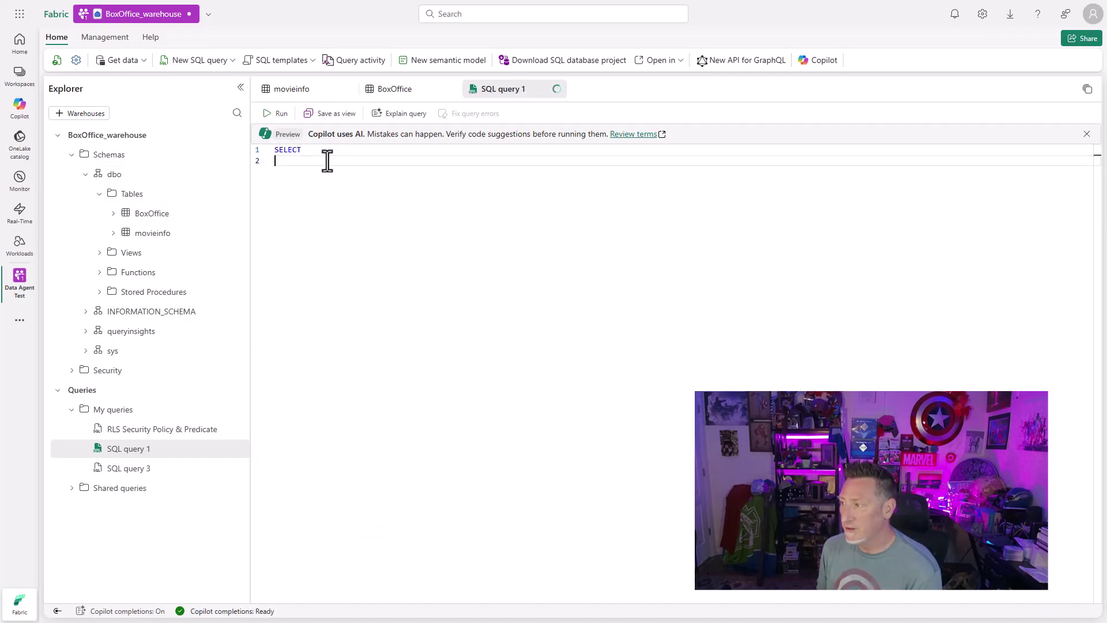
{"action": "type", "text": "*"}
{"action": "key", "text": "Return"}
{"action": "type", "text": "f"}
{"action": "key", "text": "Return"}
{"action": "key", "text": "Return"}
{"action": "type", "text": "dbo.movieinfo"}
{"action": "key", "text": "Return"}
{"action": "type", "text": "where"}
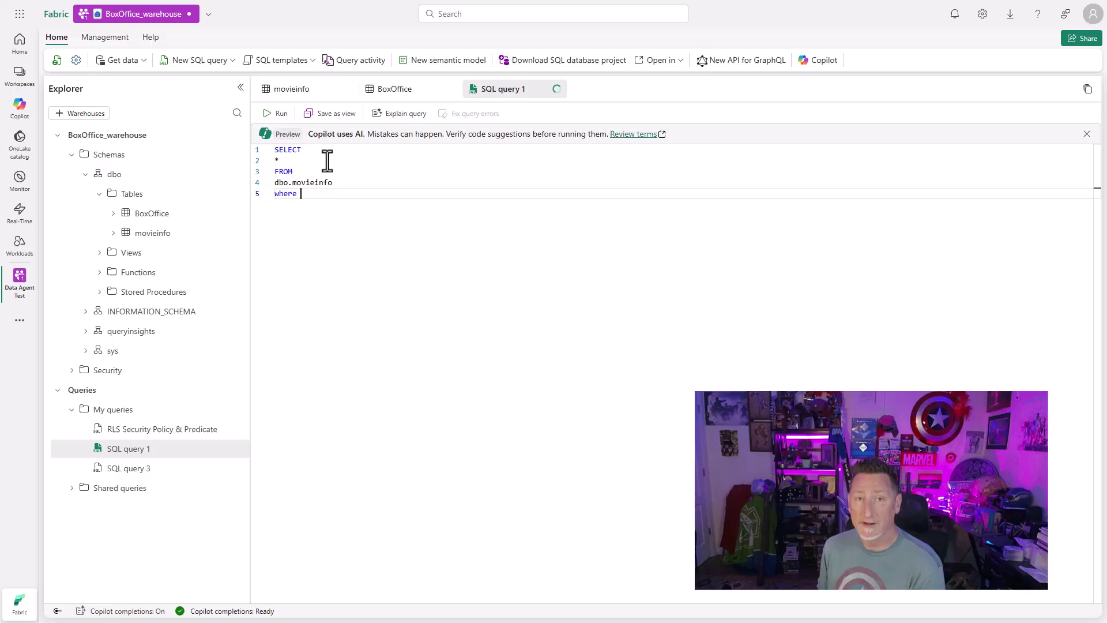
{"action": "key", "text": "Return"}
{"action": "key", "text": "Tab"}
{"action": "type", "text": "Rating='R'"}
{"action": "key", "text": "ctrl+Return"}
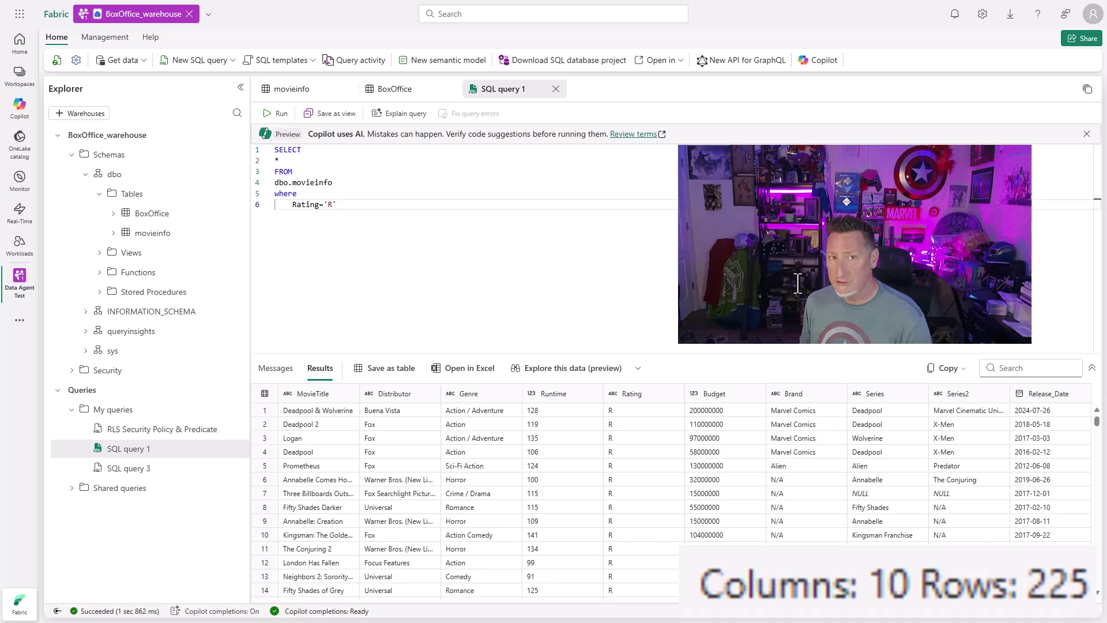
From Data Agent Test, share BoxOffice_warehouse with the test user, leaving ReadData unchecked
{"action": "left_click", "coordinate": [19, 75]}
{"action": "left_click", "coordinate": [106, 152]}
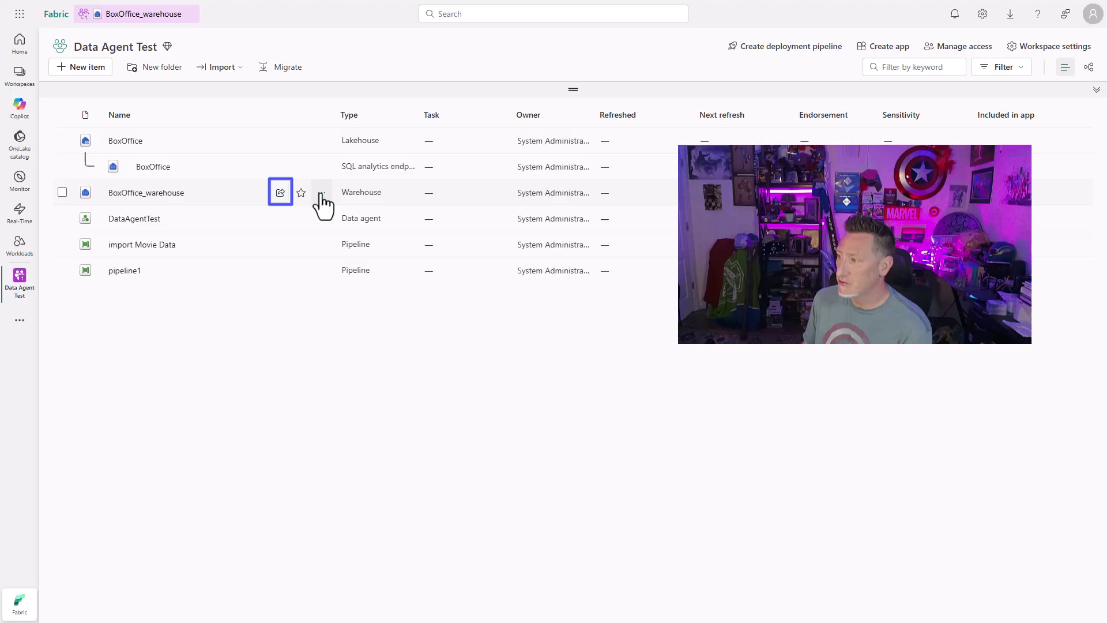
{"action": "left_click", "coordinate": [280, 193]}
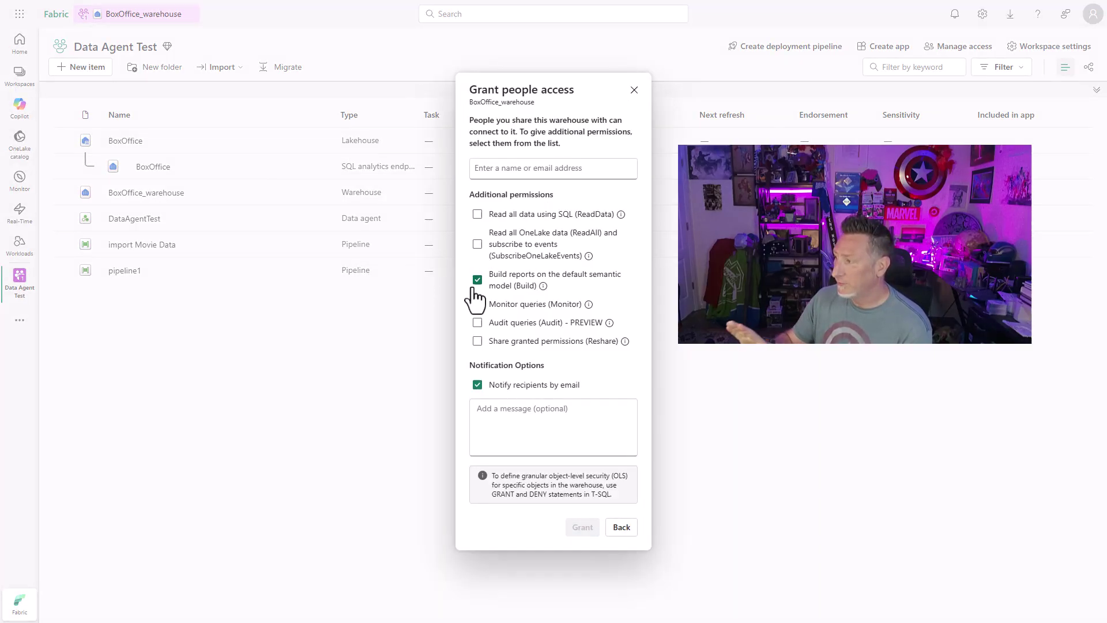
{"action": "left_click", "coordinate": [496, 168]}
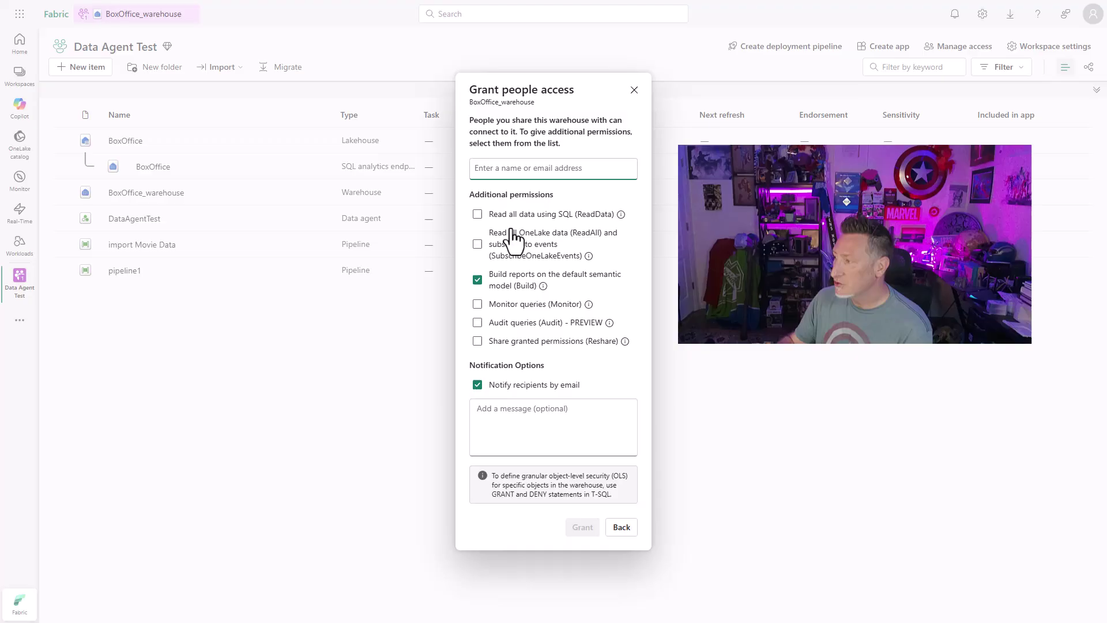
{"action": "type", "text": "john"}
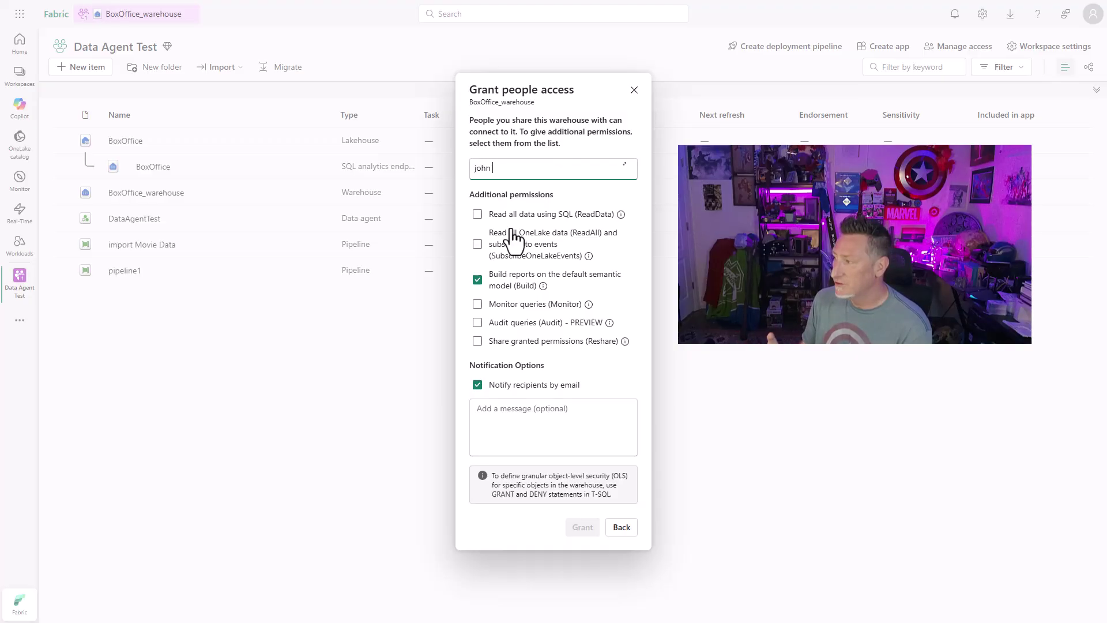
{"action": "type", "text": " doe"}
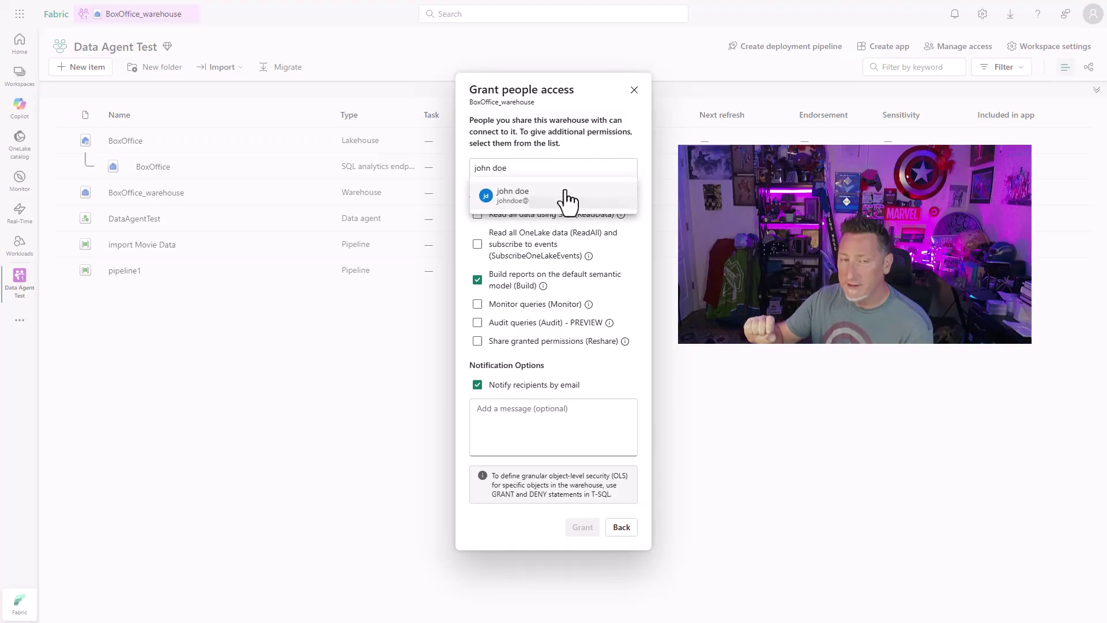
{"action": "left_click", "coordinate": [564, 196]}
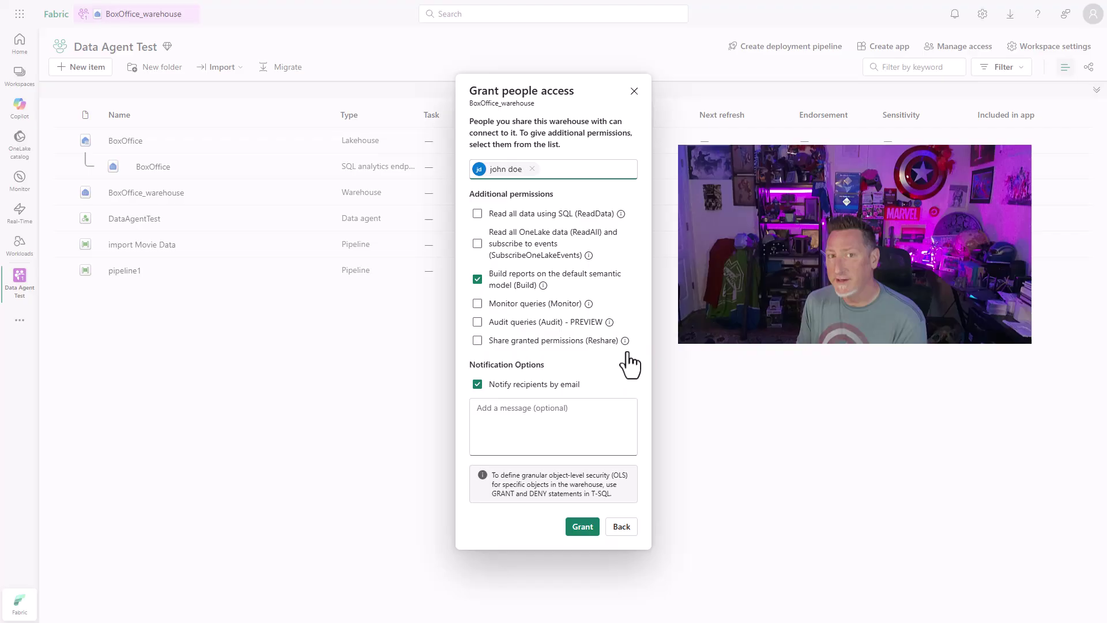
{"action": "left_click", "coordinate": [582, 527]}
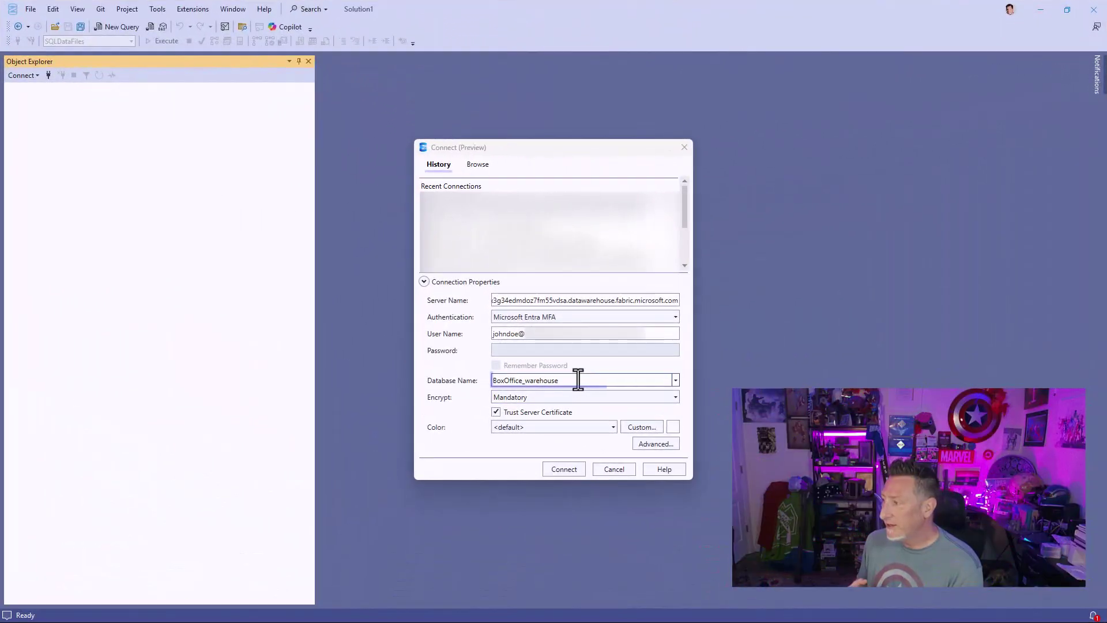
Connect to BoxOffice_warehouse in SSMS as the shared user and run a SELECT on dbo.movieinfo
{"action": "left_click", "coordinate": [578, 381]}
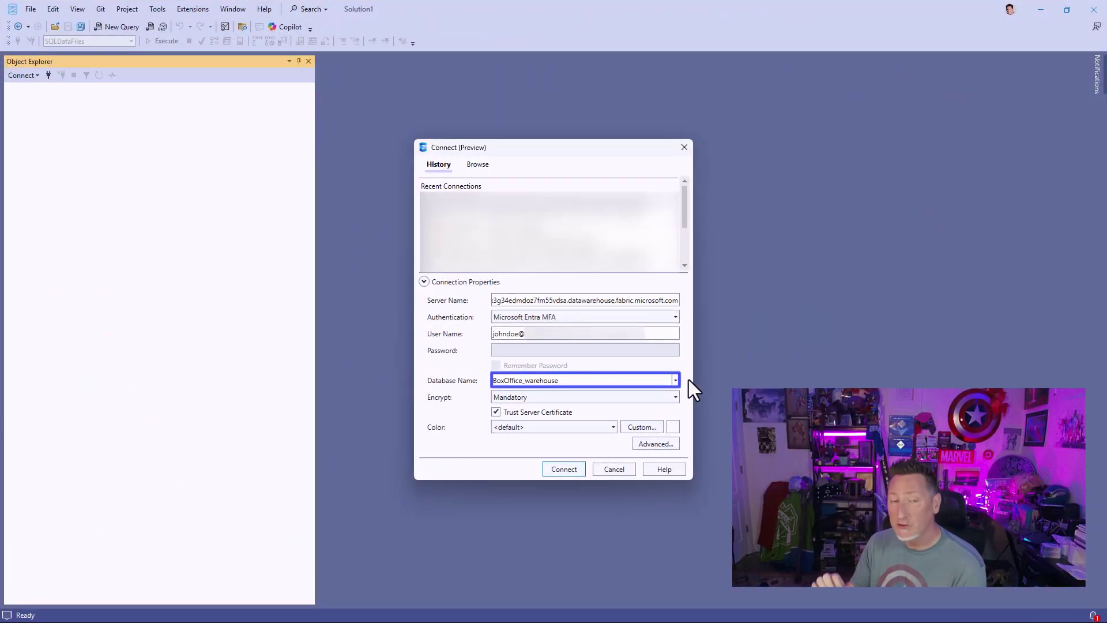
{"action": "left_click", "coordinate": [570, 473]}
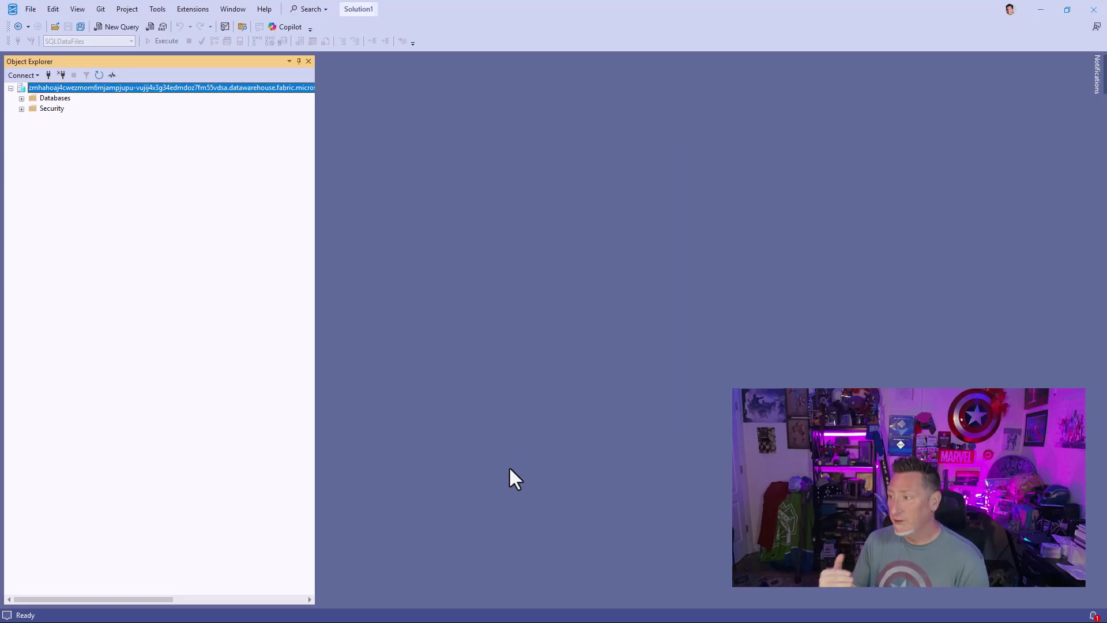
{"action": "left_click", "coordinate": [22, 98]}
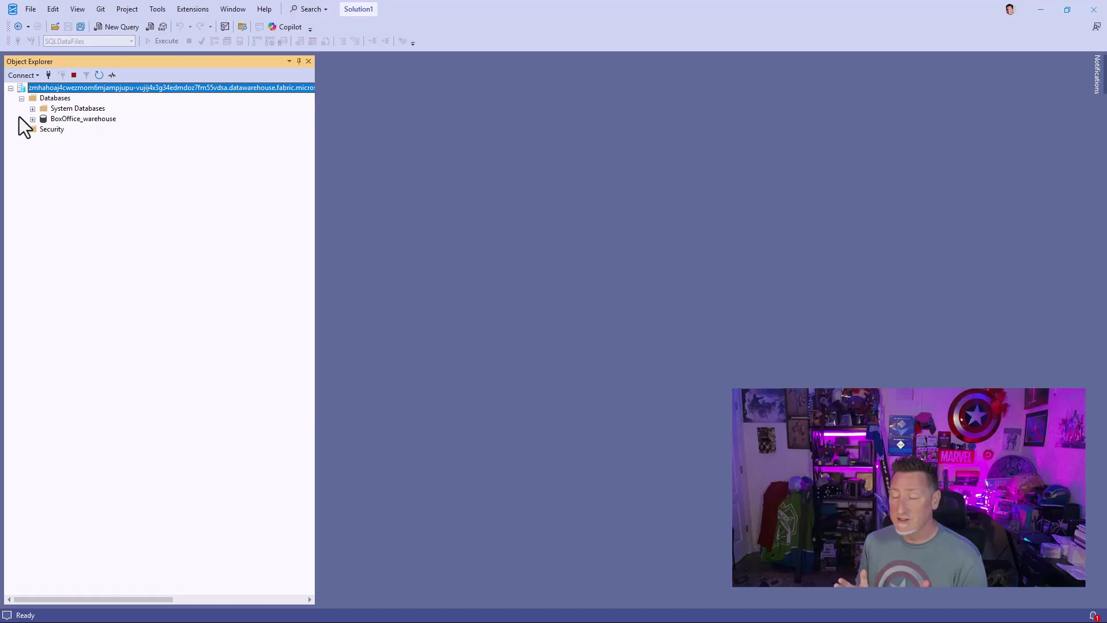
{"action": "left_click", "coordinate": [86, 119]}
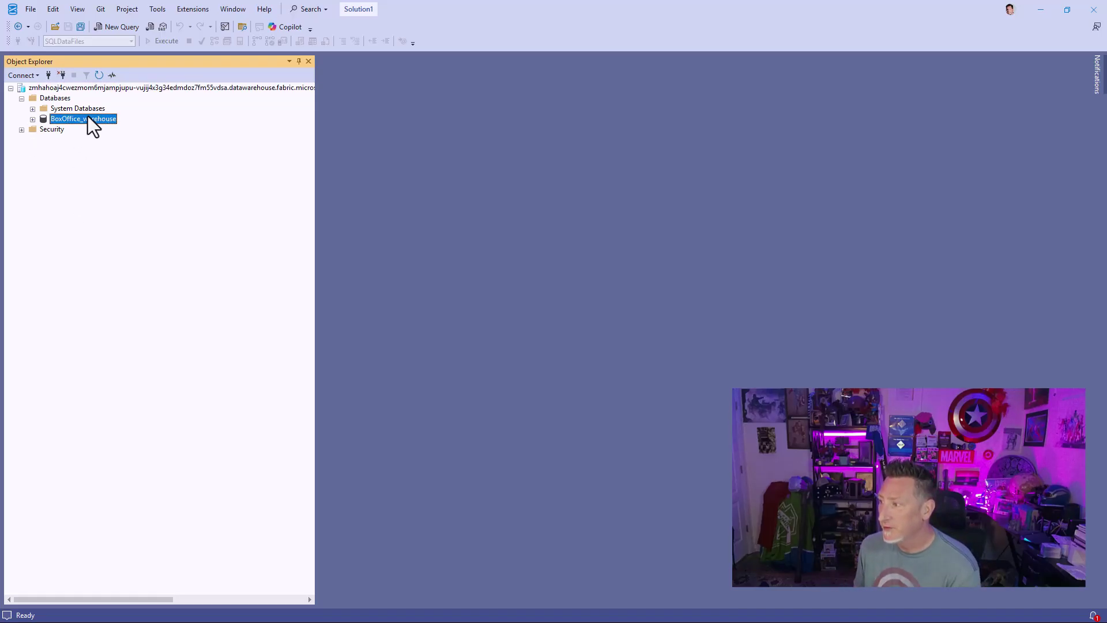
{"action": "left_click", "coordinate": [120, 26]}
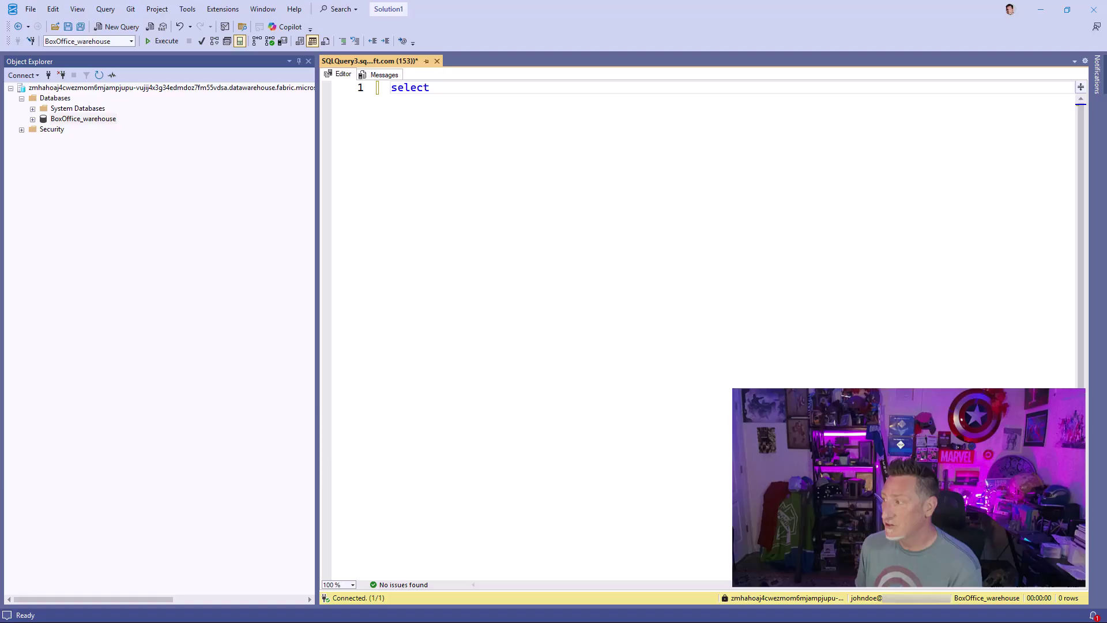
{"action": "type", "text": "dbo.m"}
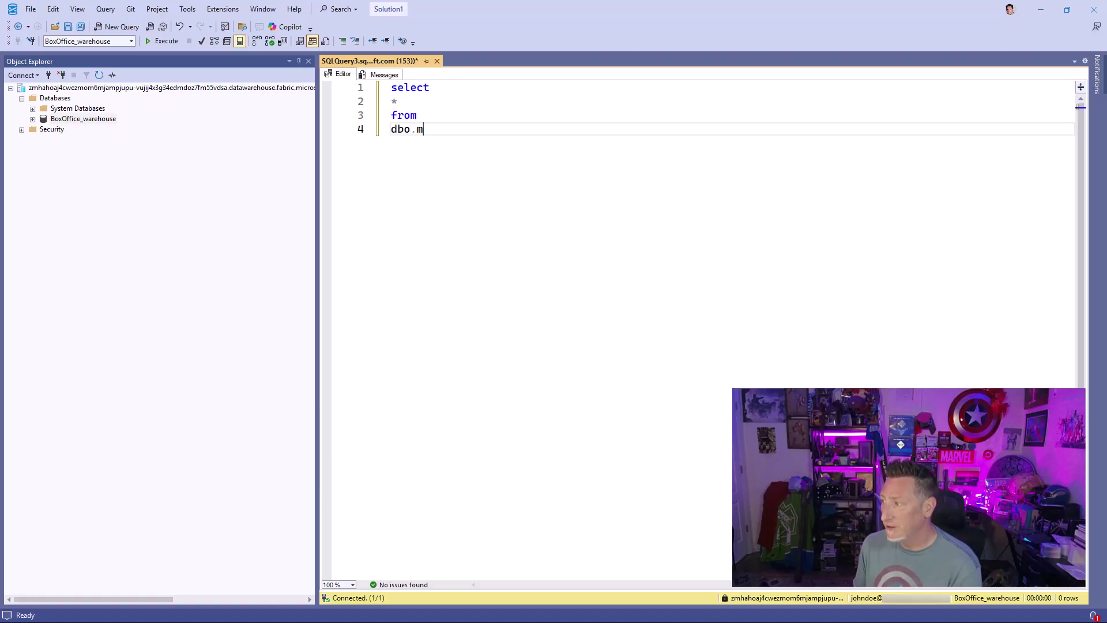
{"action": "type", "text": "ovieinfo"}
{"action": "key", "text": "F5"}
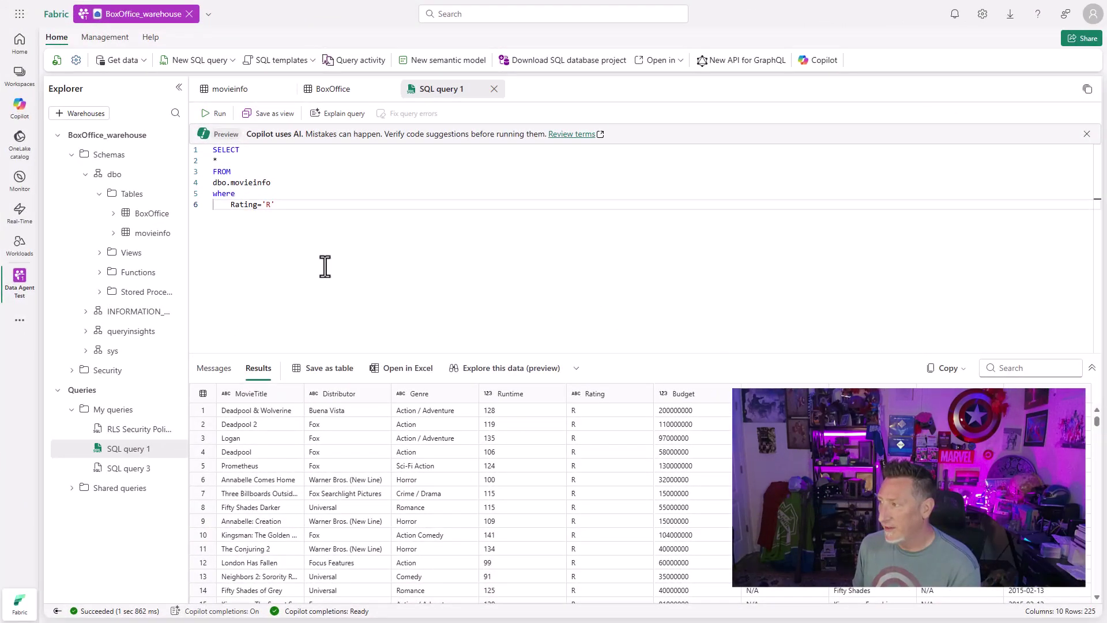
Paste and run only the ALTER ROLE db_datareader ADD MEMBER statement for the test user
{"action": "left_click", "coordinate": [310, 223]}
{"action": "key", "text": "Return"}
{"action": "key", "text": "Return"}
{"action": "key", "text": "ctrl+v"}
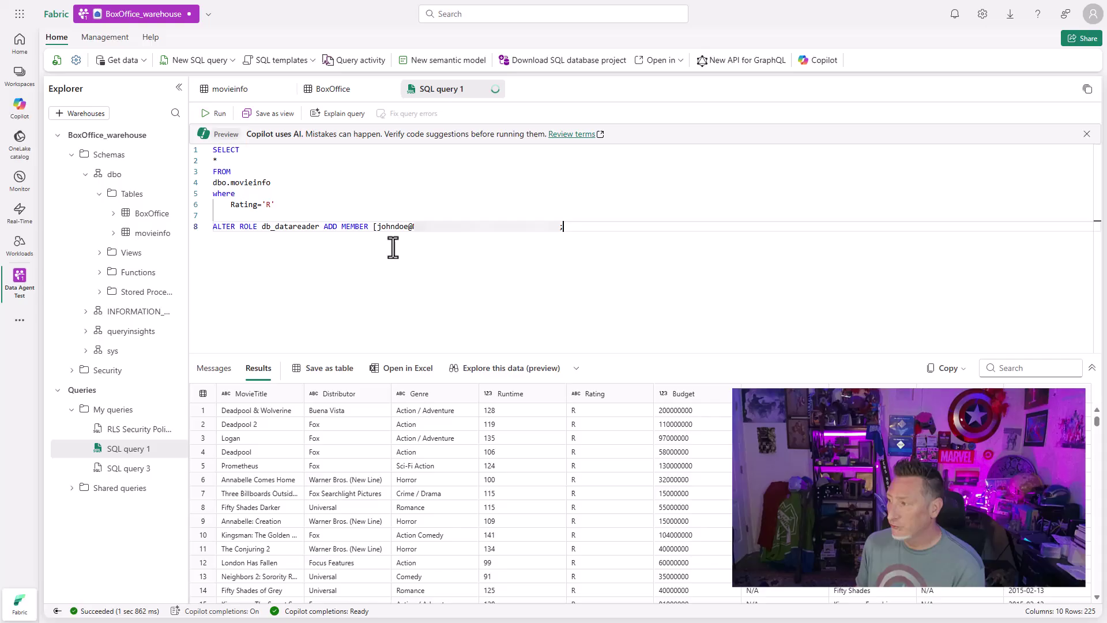
{"action": "left_click_drag", "start_coordinate": [576, 229], "coordinate": [206, 225]}
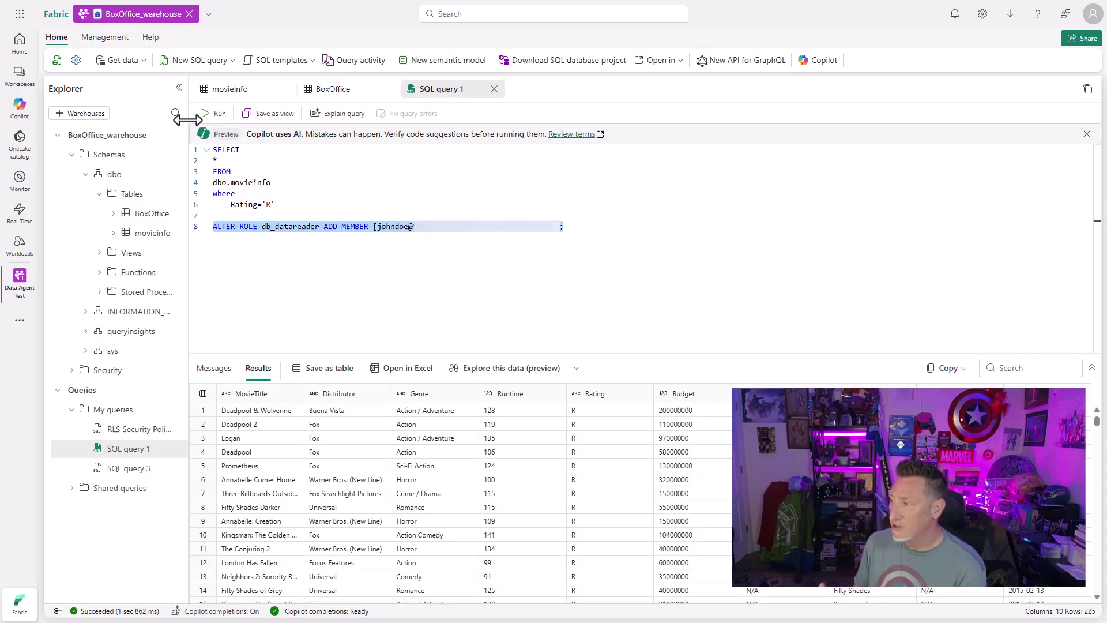
{"action": "left_click", "coordinate": [206, 114]}
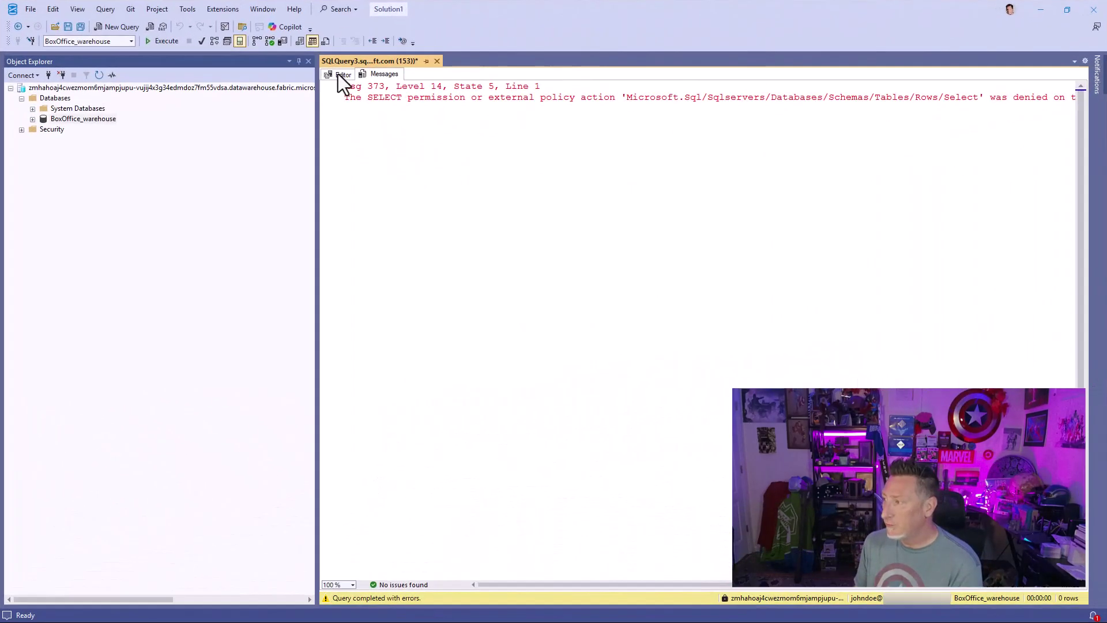
Rerun the dbo.movieinfo query as the test user, then add WHERE Rating='R' and run it
{"action": "left_click", "coordinate": [339, 74]}
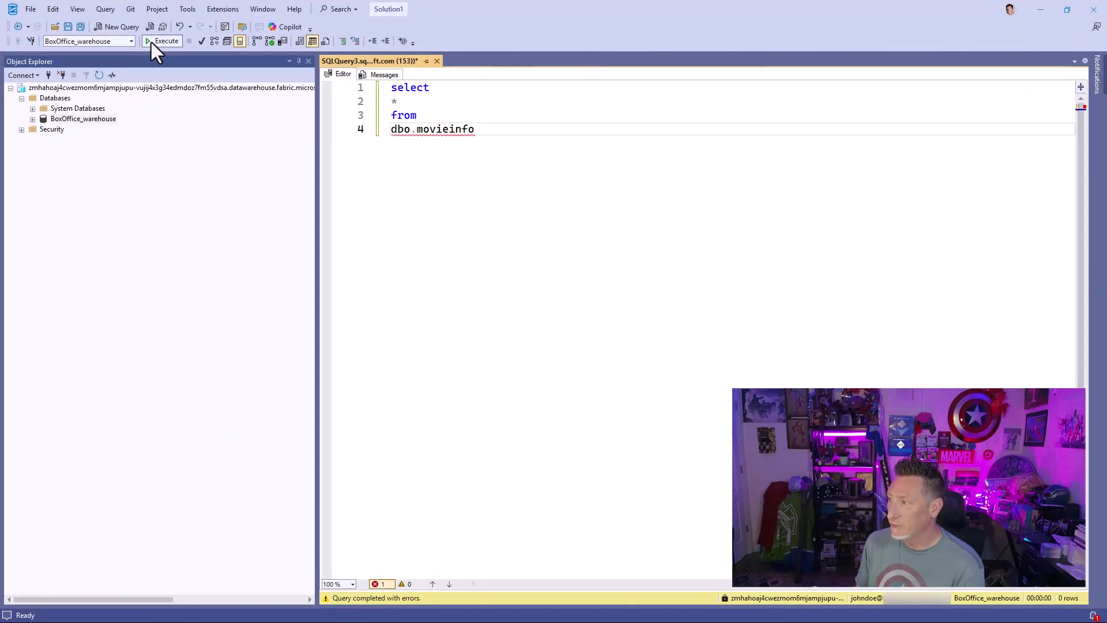
{"action": "left_click", "coordinate": [153, 42]}
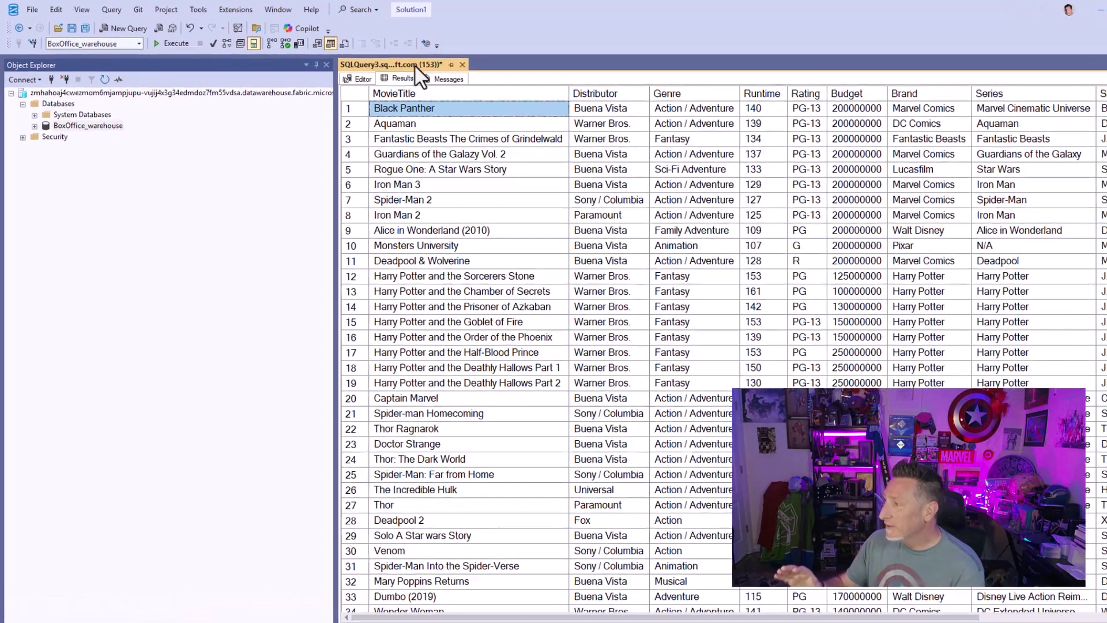
{"action": "left_click", "coordinate": [339, 74]}
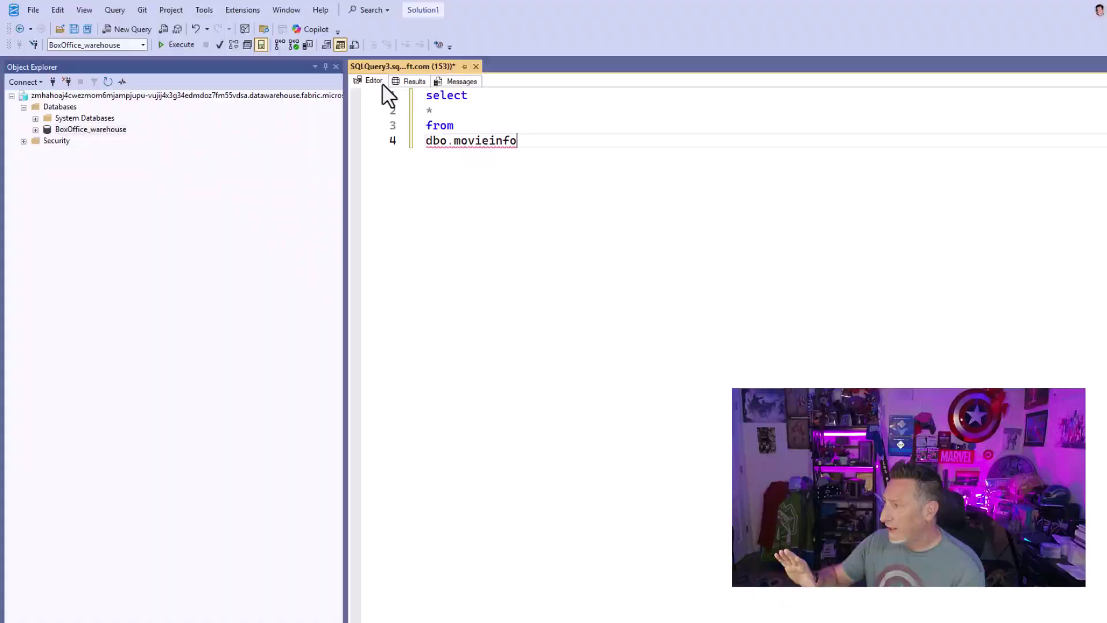
{"action": "key", "text": "Return"}
{"action": "type", "text": "where"}
{"action": "key", "text": "Return"}
{"action": "type", "text": "R"}
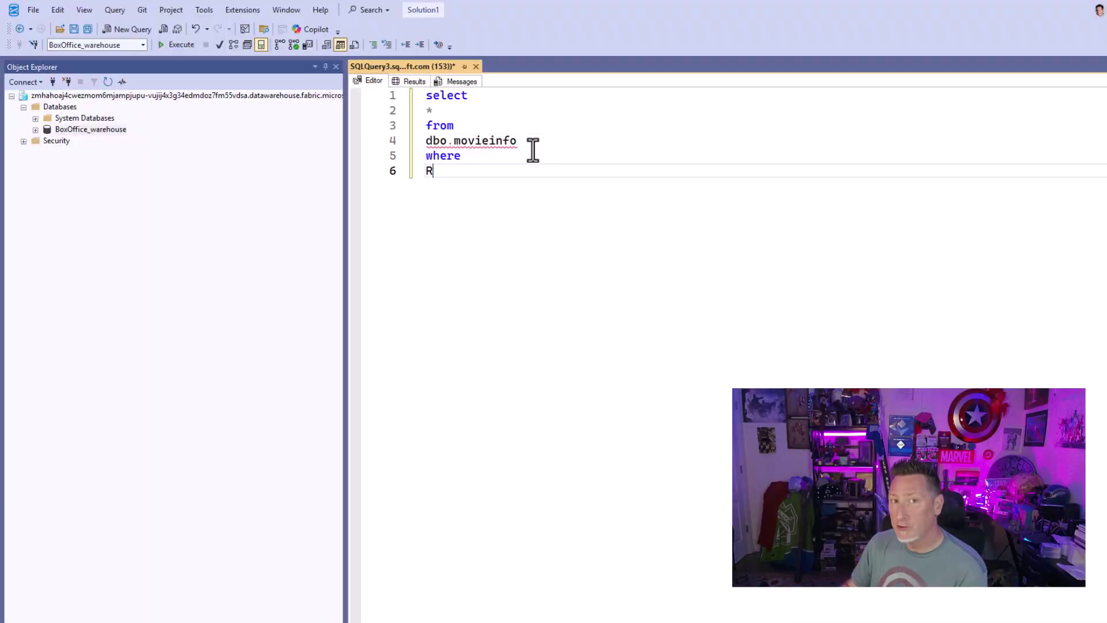
{"action": "type", "text": "ating='R"}
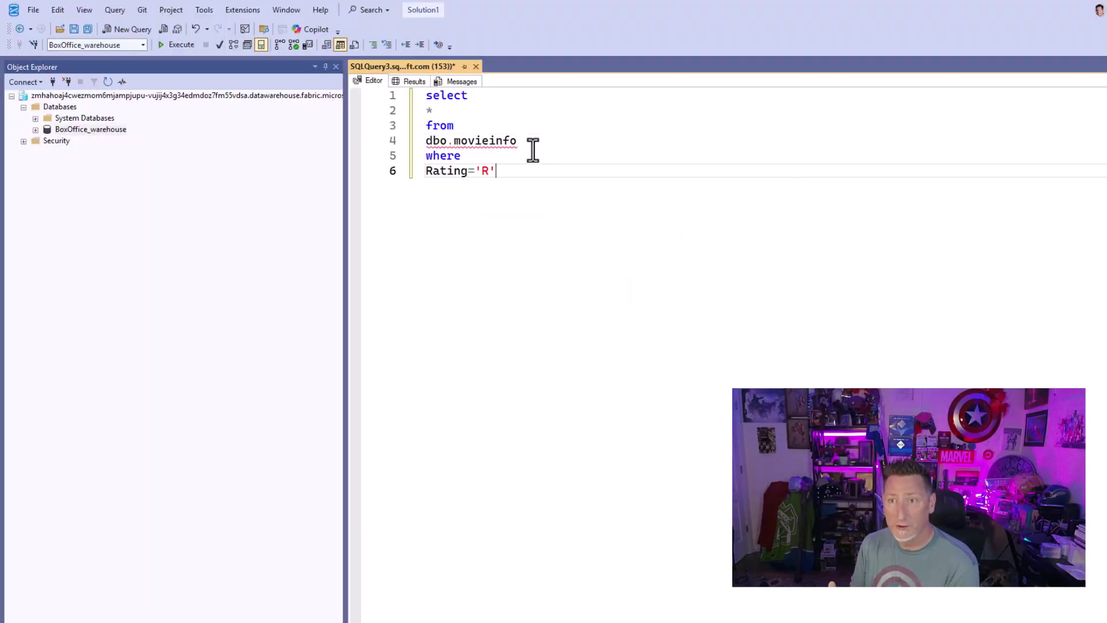
{"action": "key", "text": "F5"}
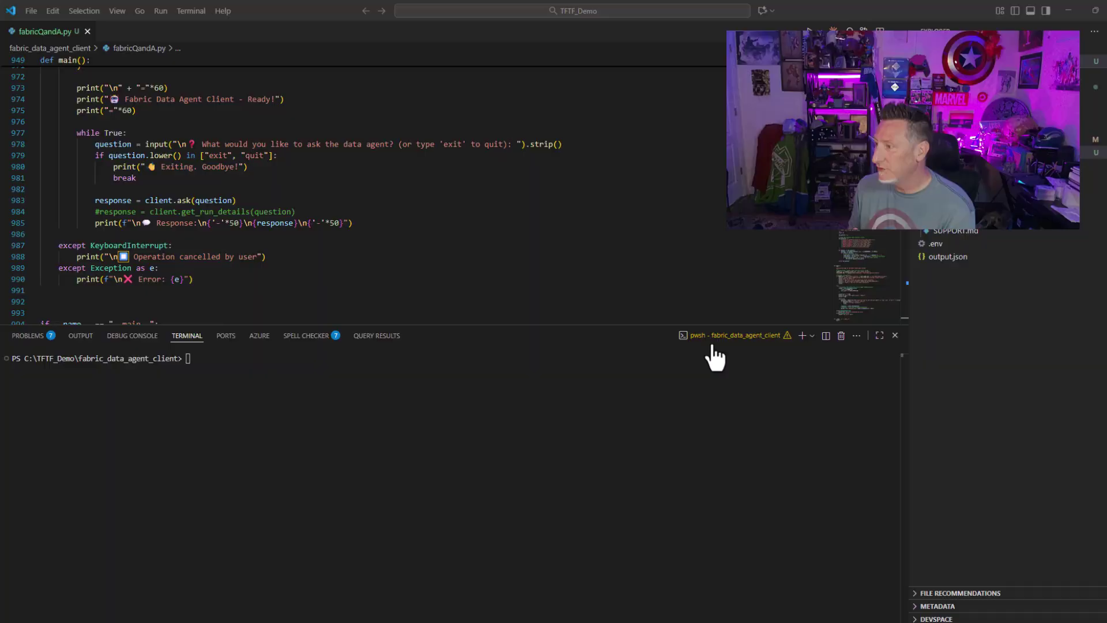
Clear the terminal, launch FabricQandA.py, and ask for the top 10 movies by box office gross per rating
{"action": "left_click", "coordinate": [668, 378]}
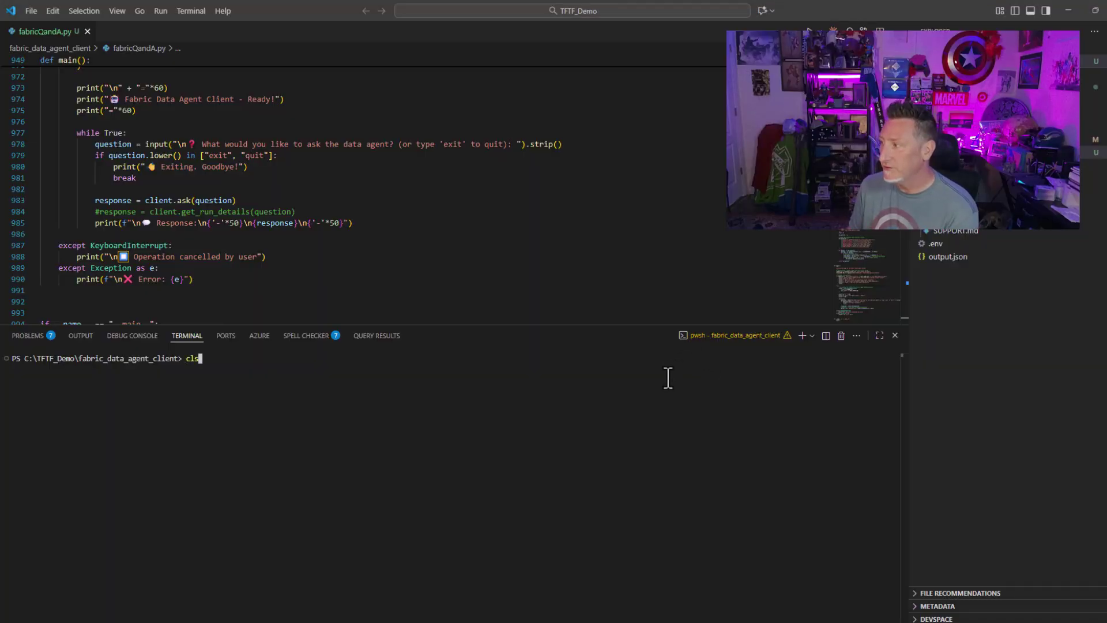
{"action": "type", "text": "cls"}
{"action": "key", "text": "Return"}
{"action": "key", "text": "Up"}
{"action": "key", "text": "Up"}
{"action": "key", "text": "Return"}
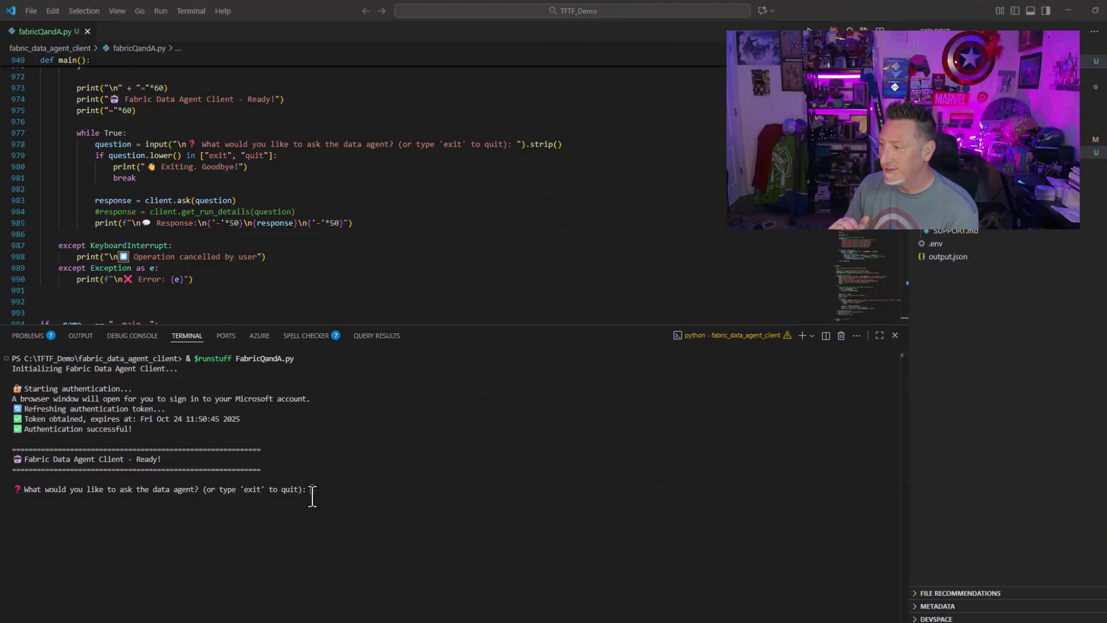
{"action": "type", "text": "list the top 10 movies by box office gross grouped by rating"}
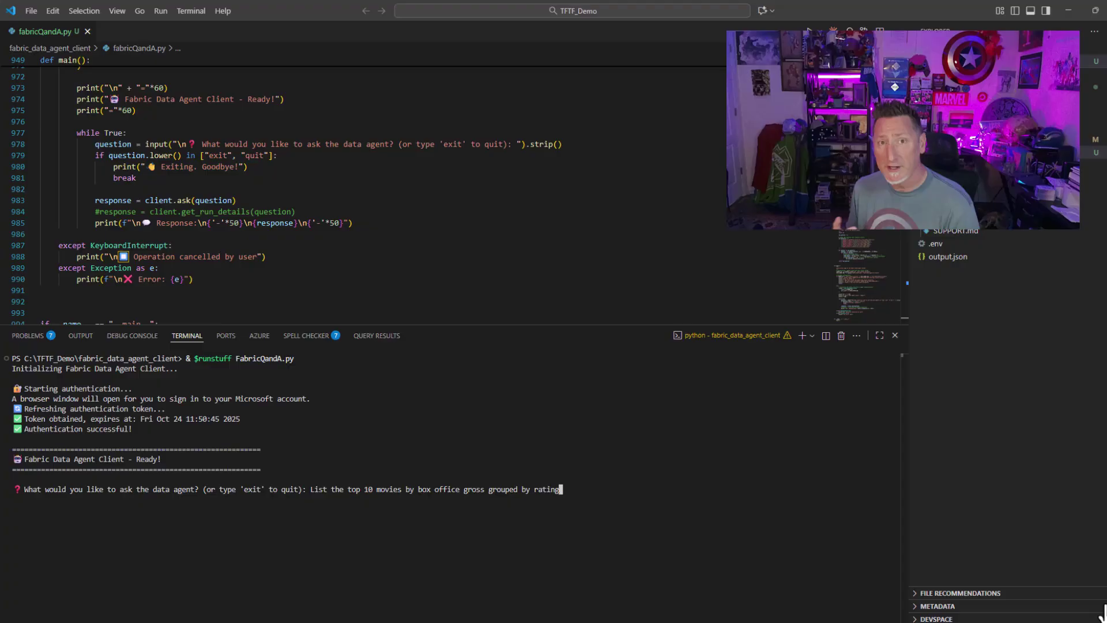
{"action": "key", "text": "Return"}
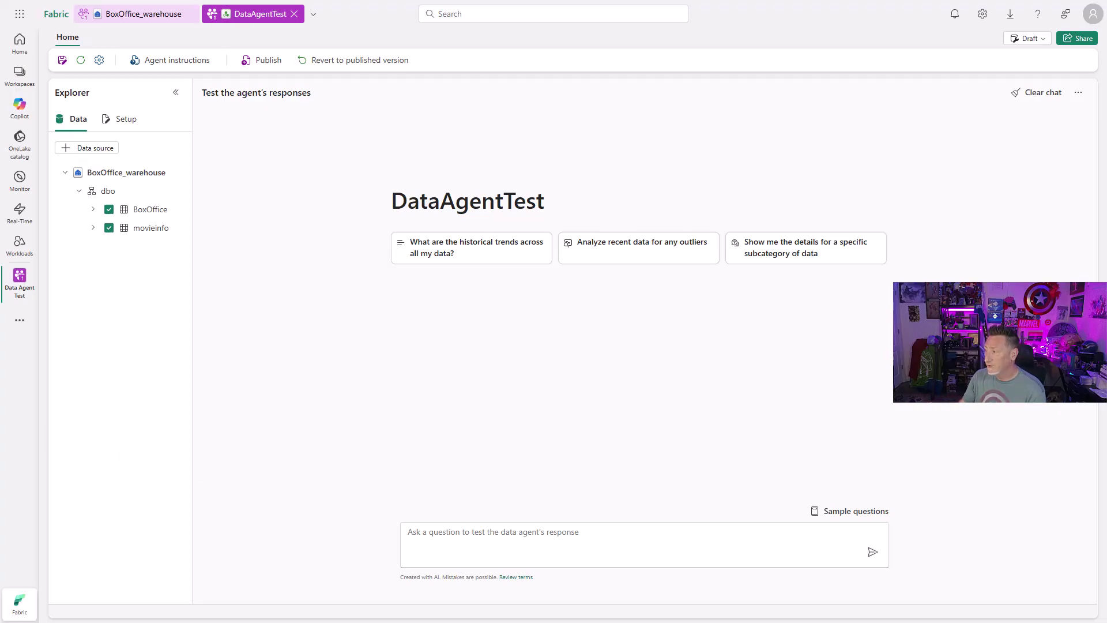
Send DataAgentTest the top-10 box office by rating question and inspect the completed step's SQL query
{"action": "left_click", "coordinate": [445, 536]}
{"action": "type", "text": "List the top 10 movies by box office gross grouped by rating"}
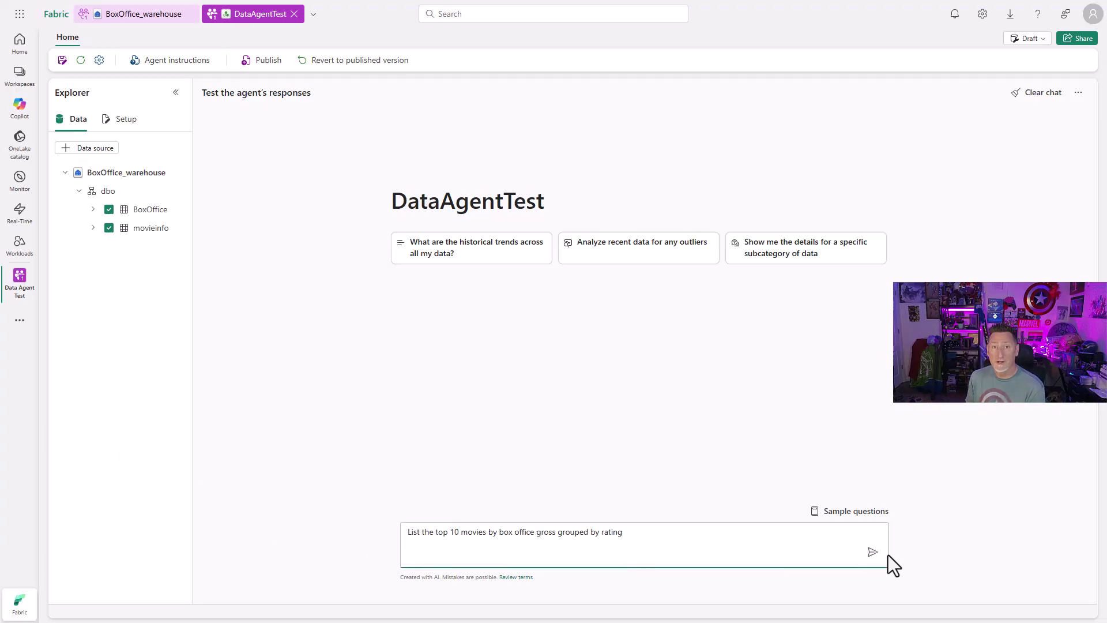
{"action": "left_click", "coordinate": [872, 552]}
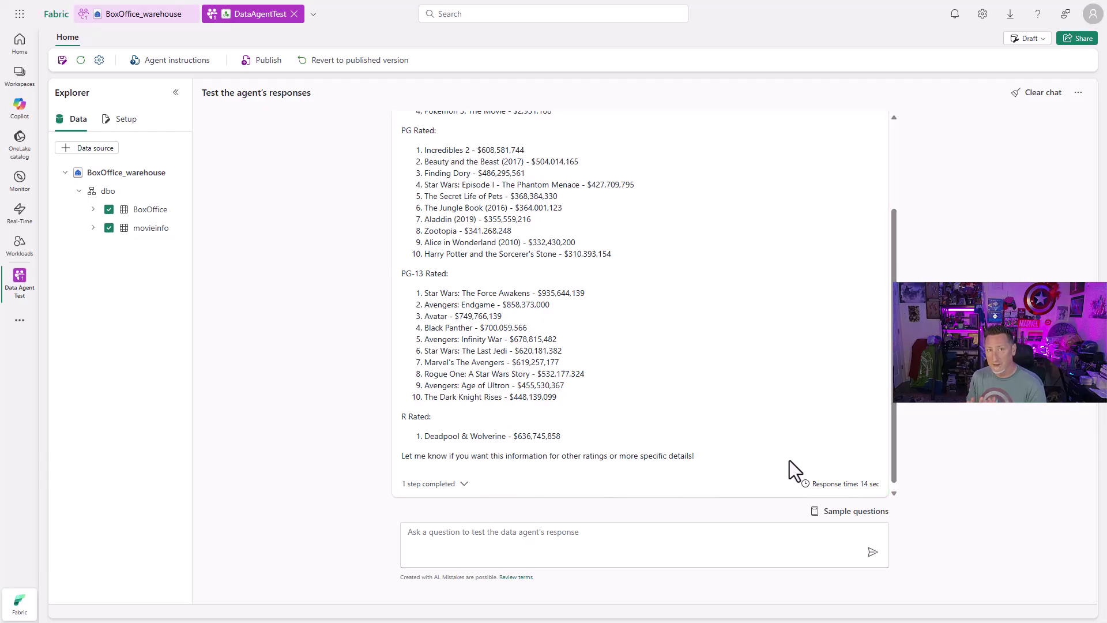
{"action": "left_click", "coordinate": [450, 488]}
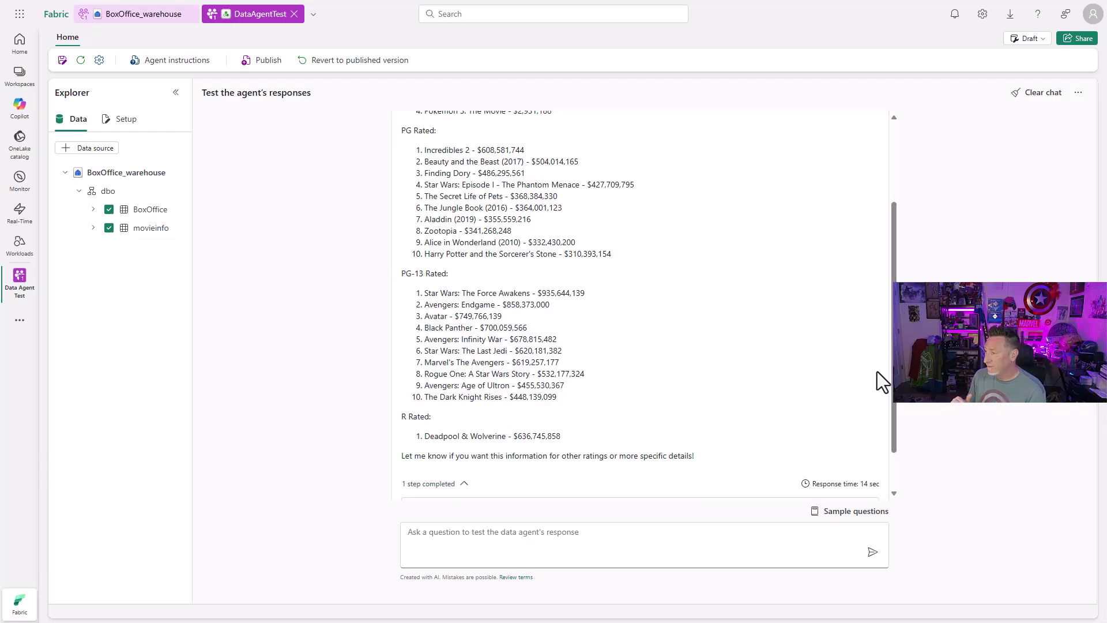
{"action": "left_click_drag", "start_coordinate": [891, 373], "coordinate": [891, 434]}
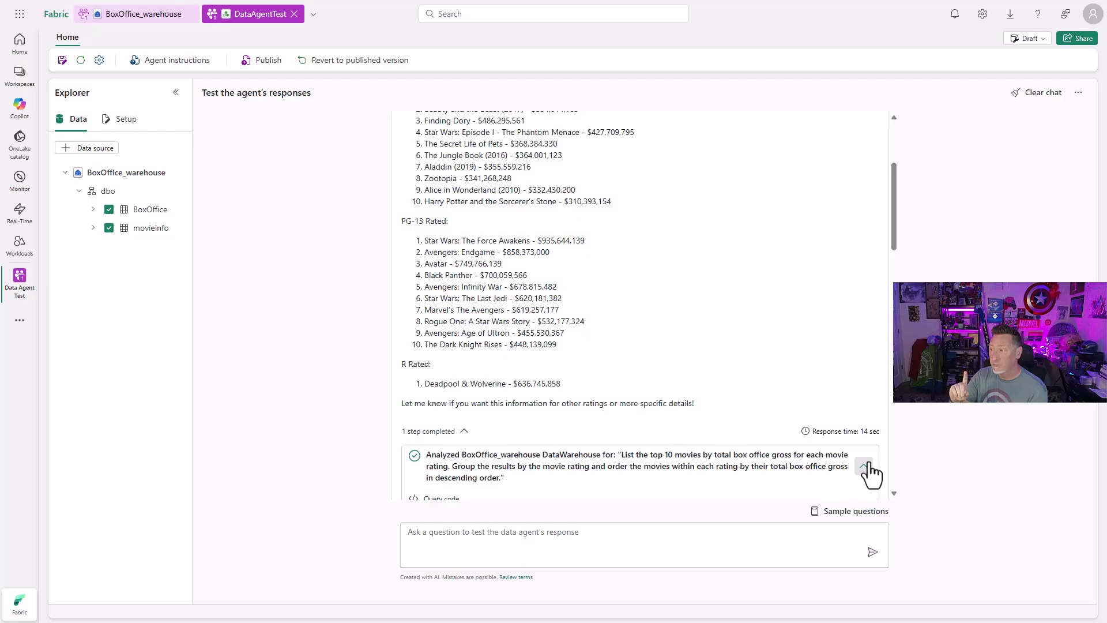
{"action": "left_click_drag", "start_coordinate": [904, 248], "coordinate": [898, 182]}
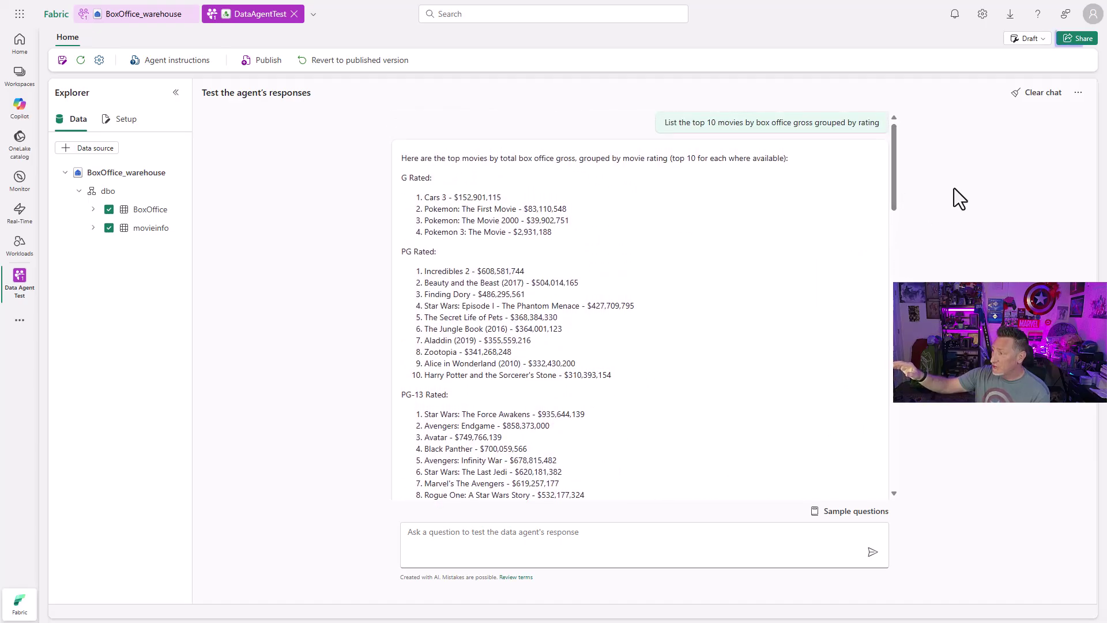
Set DataAgentTest's share link to Specific people with permission to share, and apply
{"action": "left_click", "coordinate": [1077, 38]}
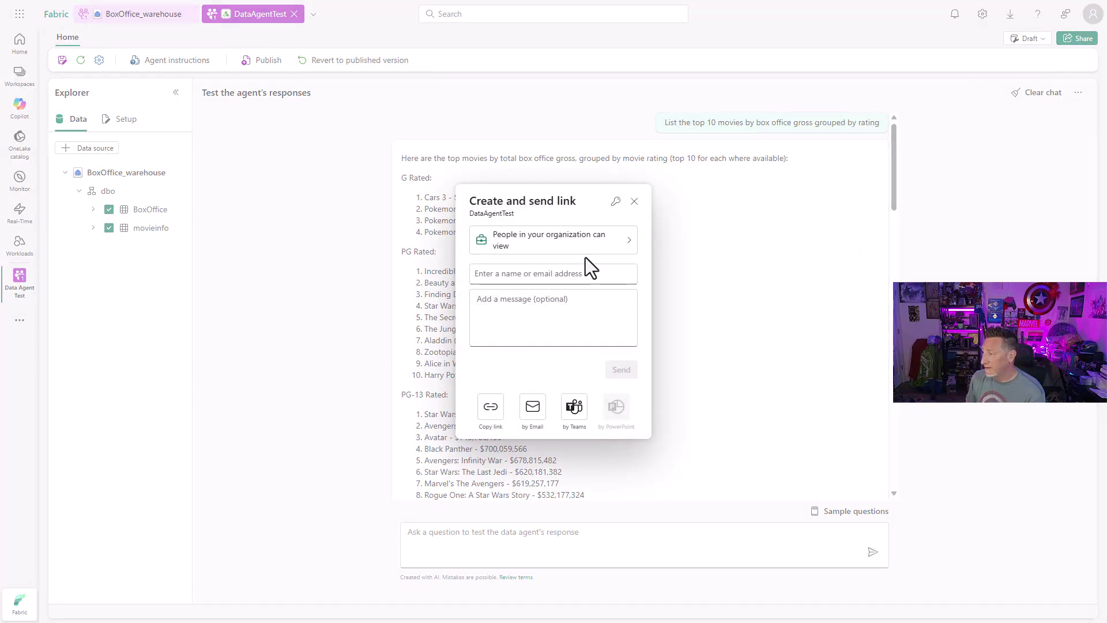
{"action": "left_click", "coordinate": [604, 245]}
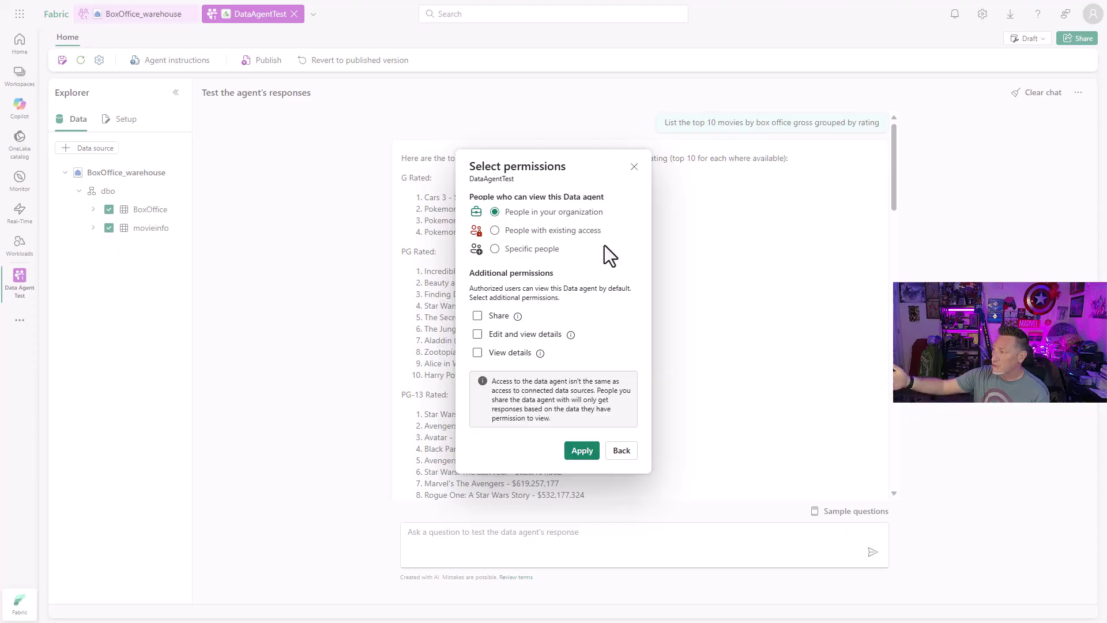
{"action": "left_click", "coordinate": [536, 253]}
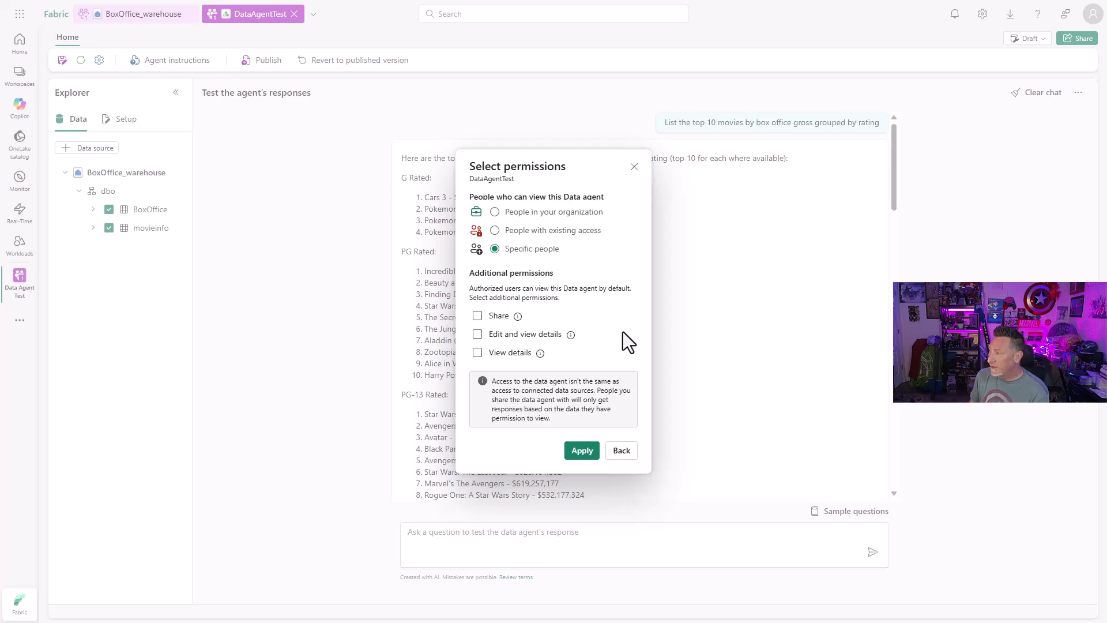
{"action": "mouse_move", "coordinate": [518, 323]}
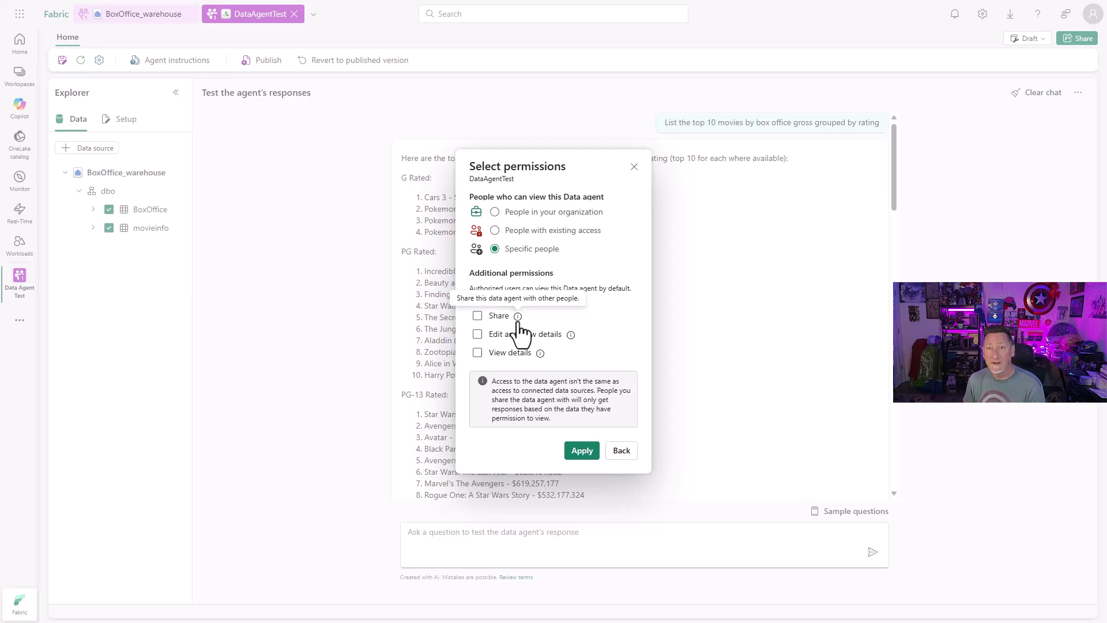
{"action": "mouse_move", "coordinate": [571, 338]}
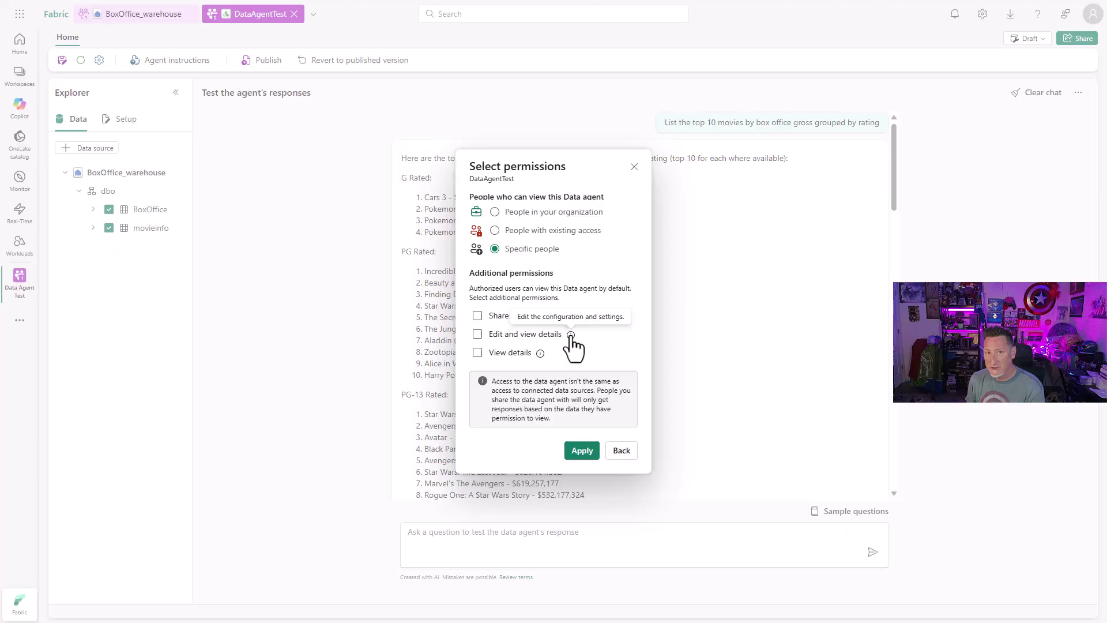
{"action": "mouse_move", "coordinate": [540, 354]}
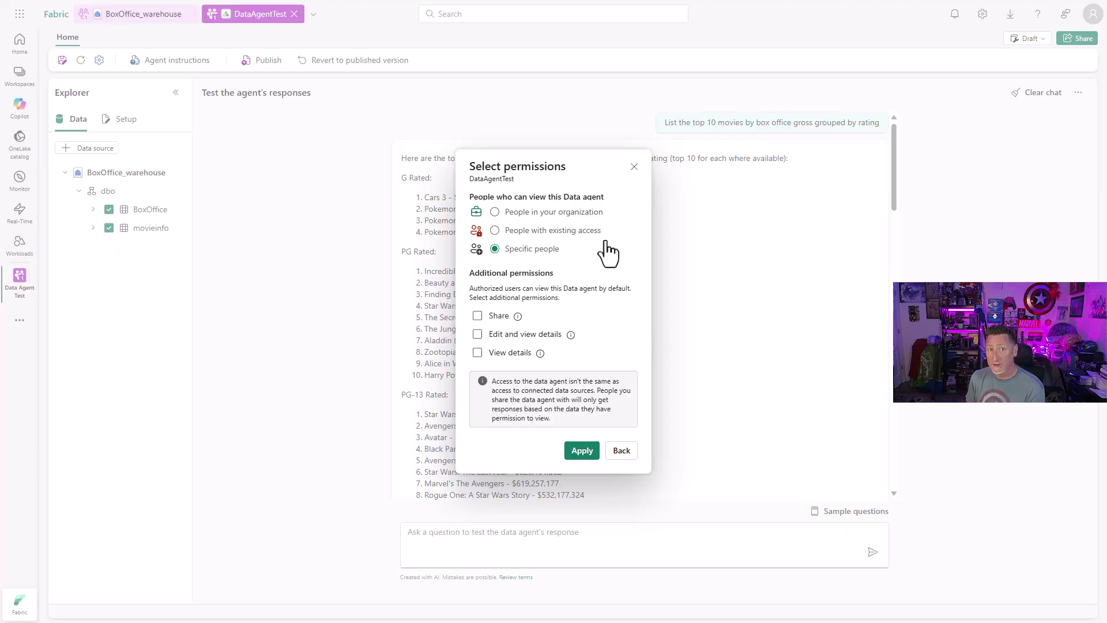
{"action": "left_click", "coordinate": [477, 316]}
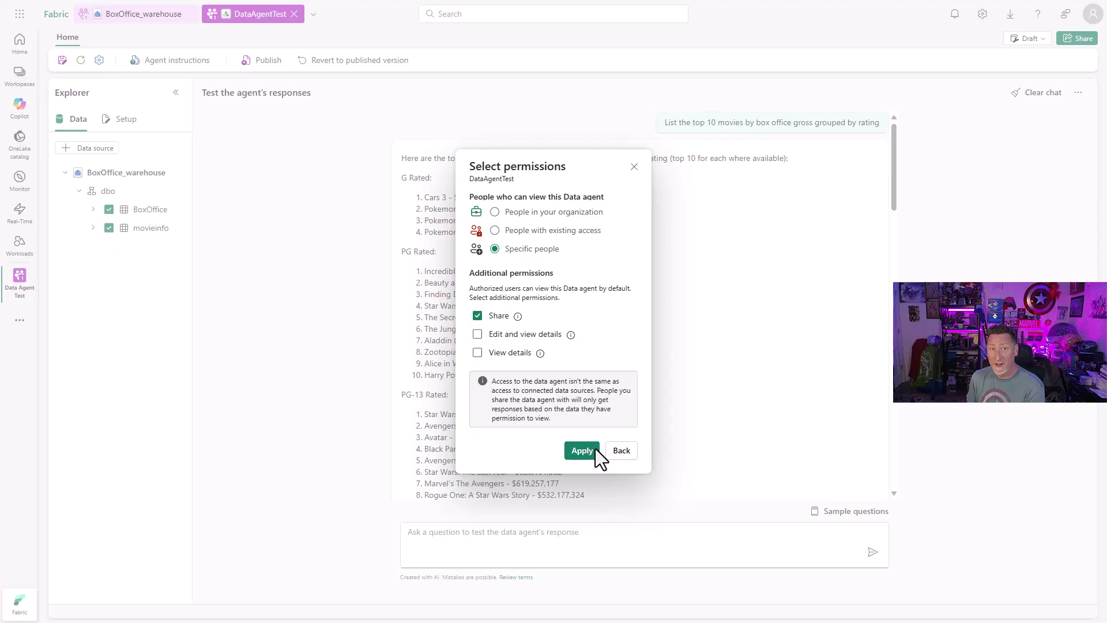
{"action": "left_click", "coordinate": [571, 452]}
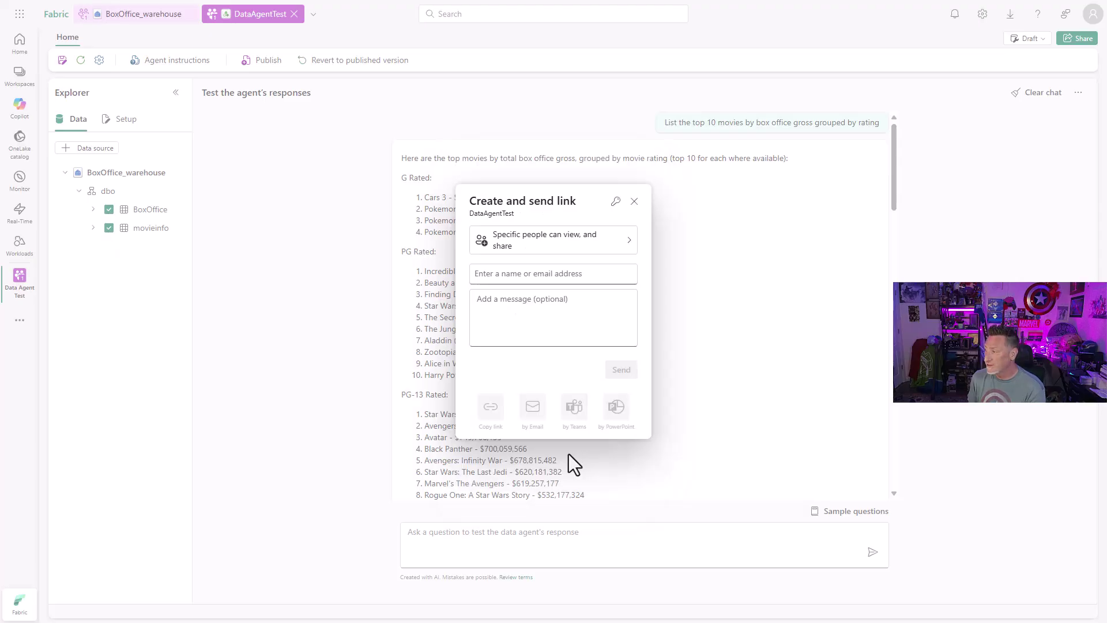
Address the share link to the test user and send it
{"action": "left_click", "coordinate": [523, 280]}
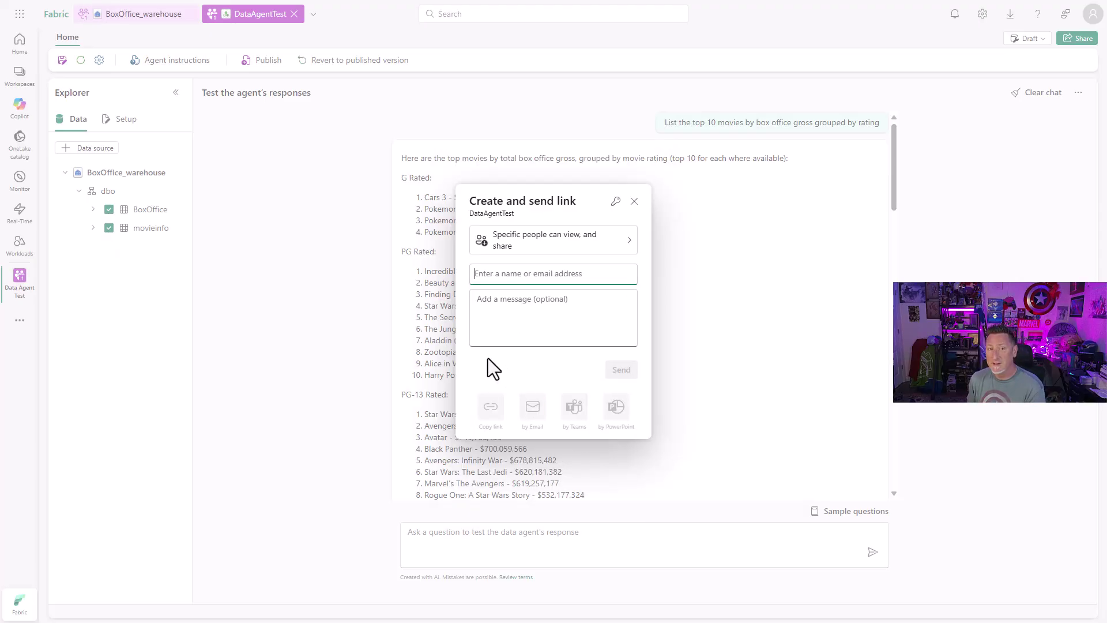
{"action": "type", "text": "john doe"}
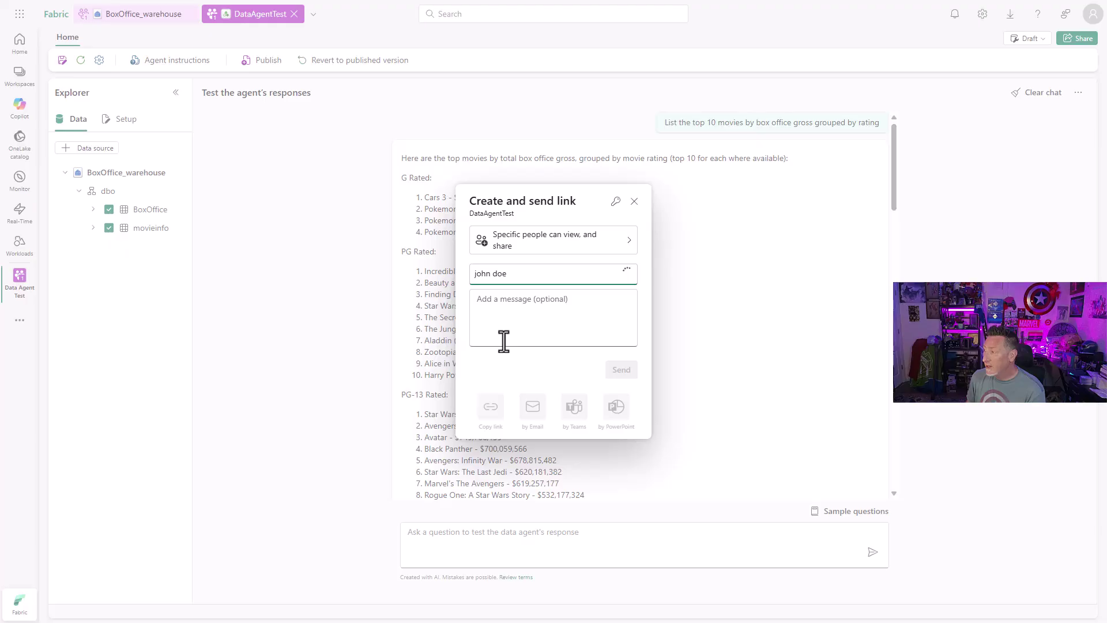
{"action": "left_click", "coordinate": [513, 303]}
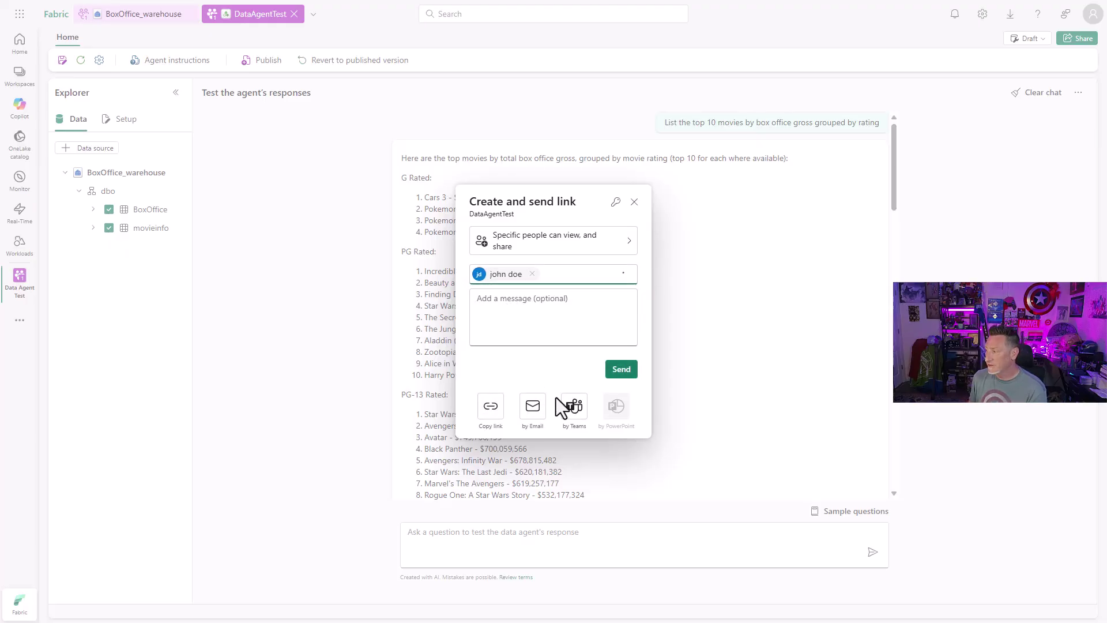
{"action": "left_click", "coordinate": [624, 372]}
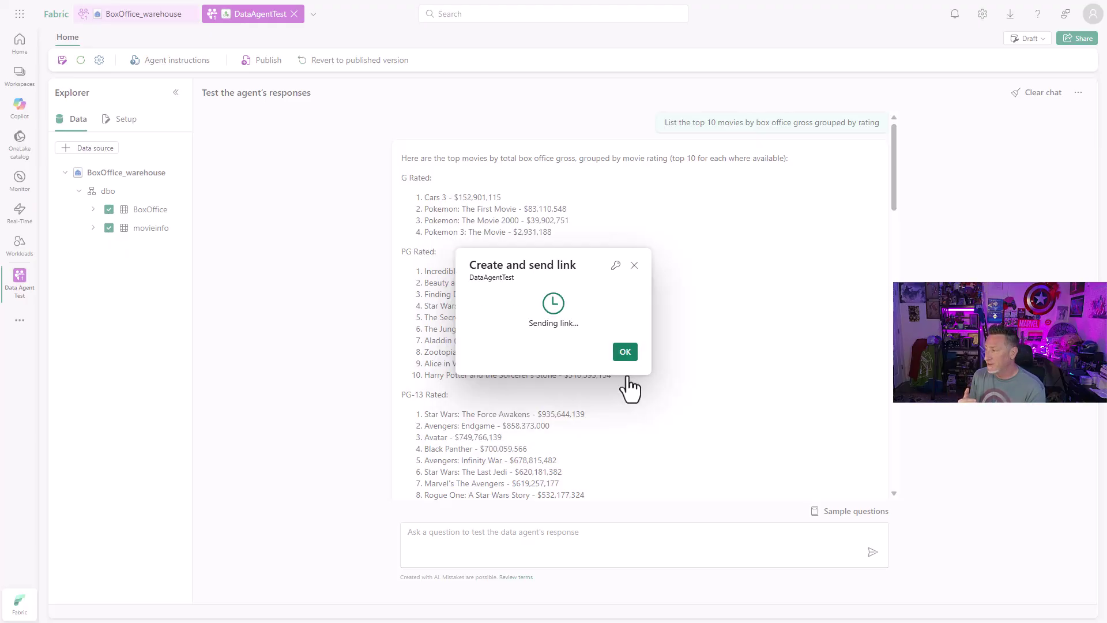
Grant the test user Viewer access in the Data Agent Test workspace's Manage access panel
{"action": "left_click", "coordinate": [627, 356]}
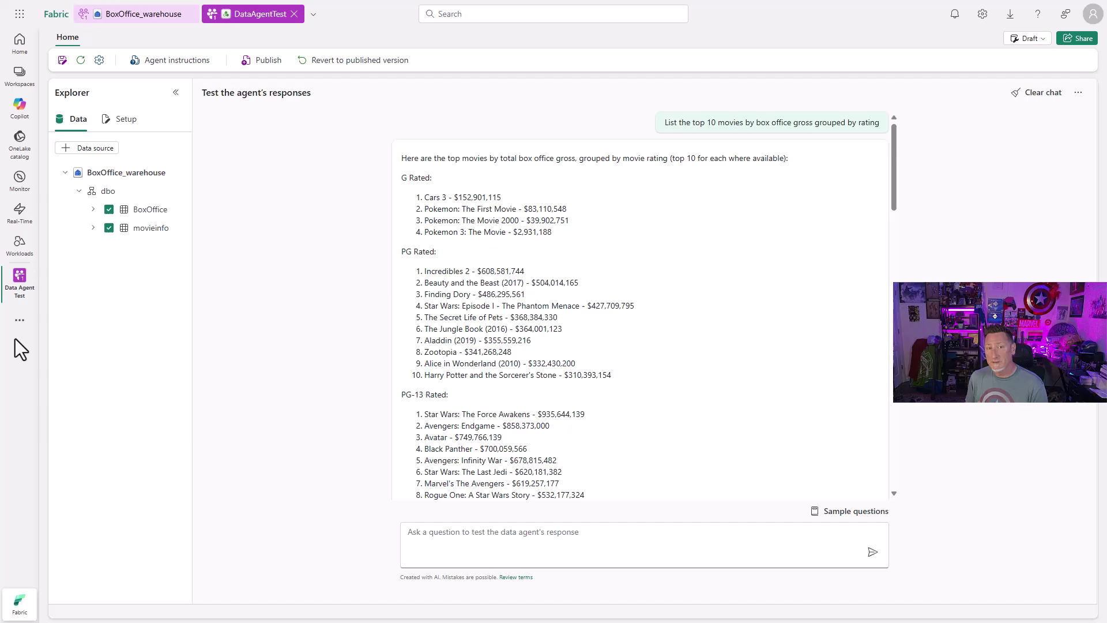
{"action": "left_click", "coordinate": [20, 276]}
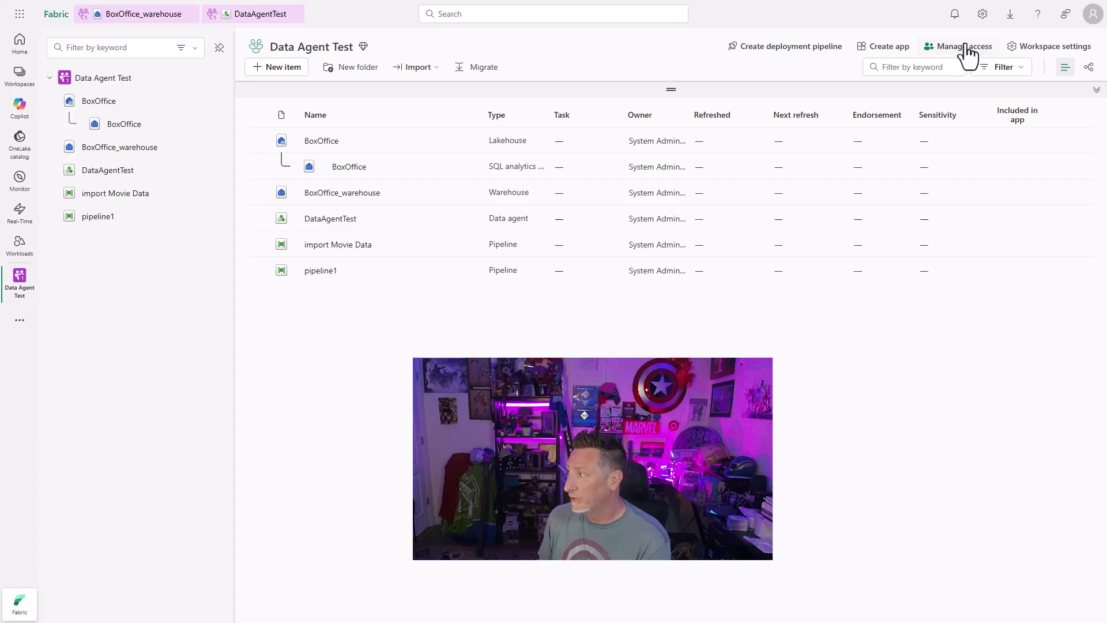
{"action": "left_click", "coordinate": [964, 47]}
{"action": "left_click", "coordinate": [978, 88]}
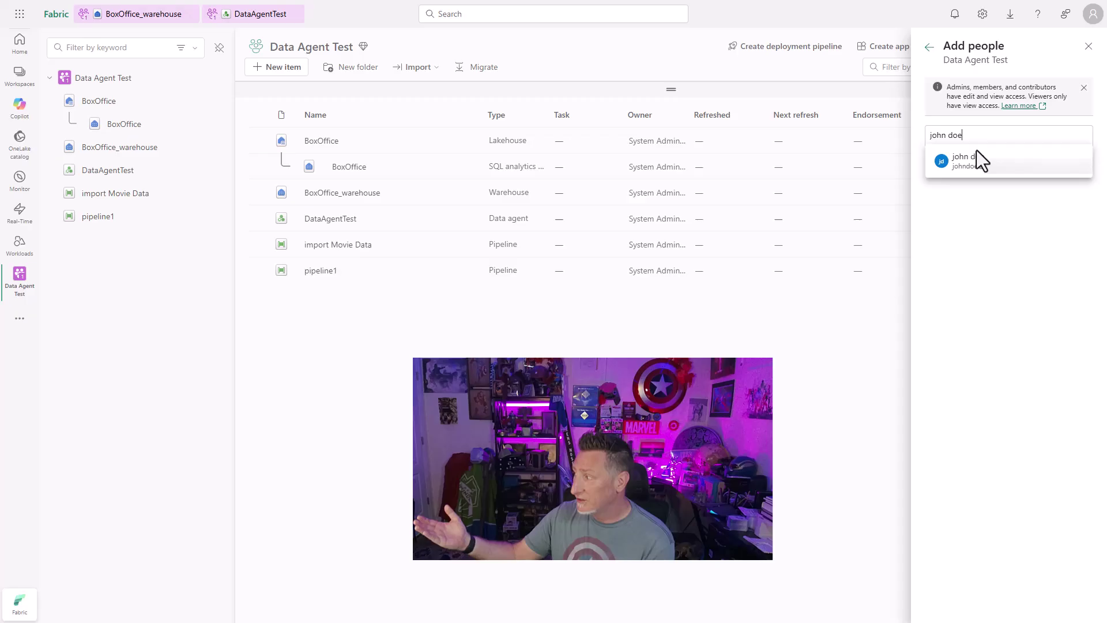
{"action": "left_click", "coordinate": [977, 161]}
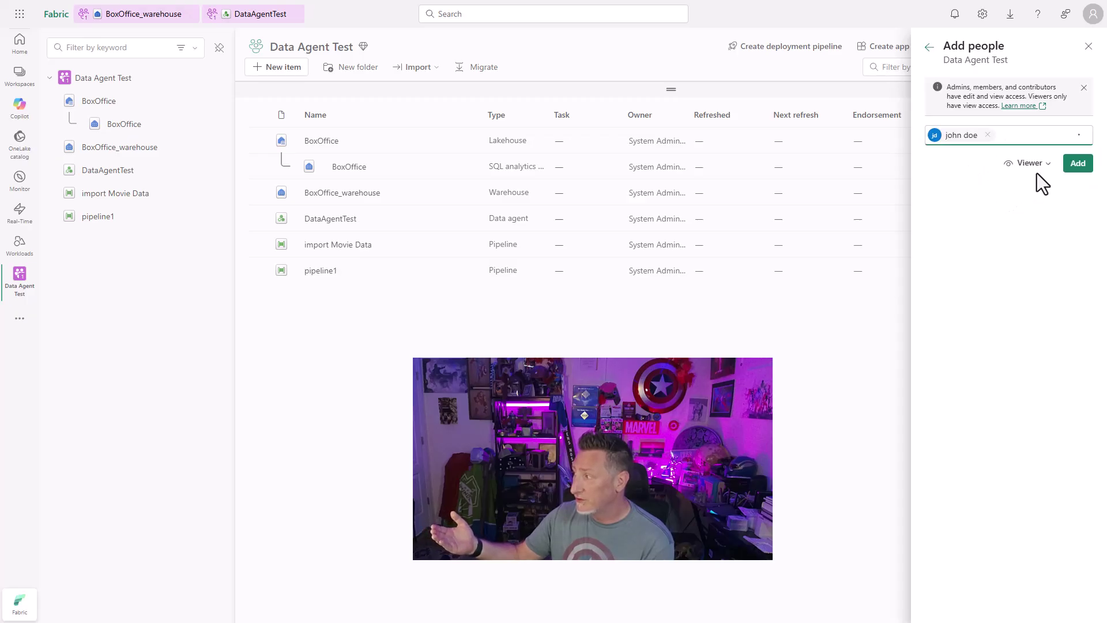
{"action": "left_click", "coordinate": [1077, 166]}
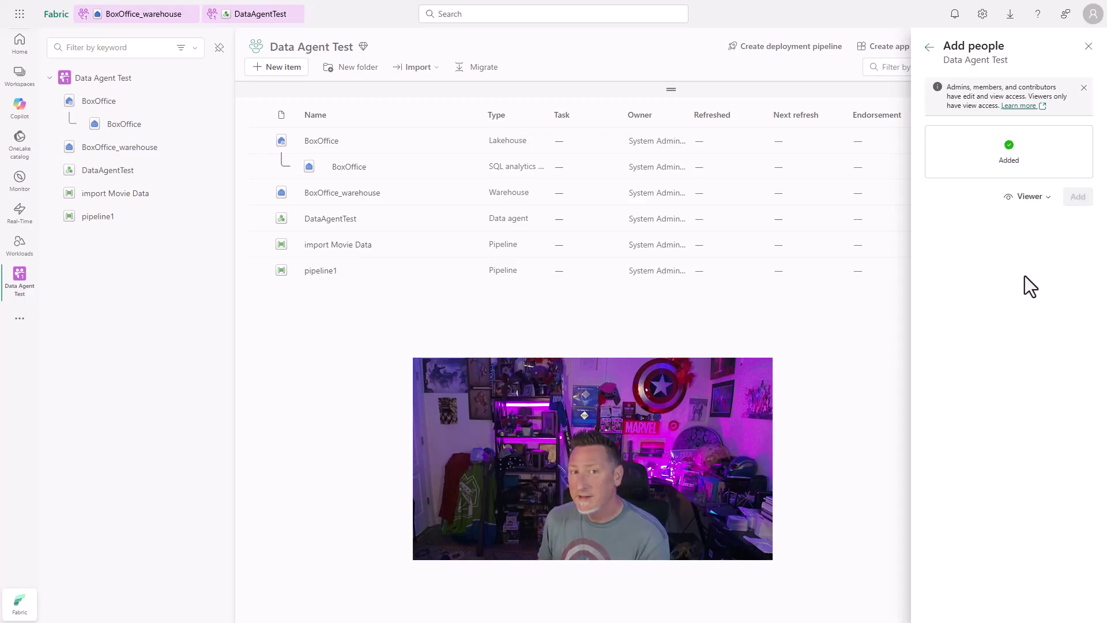
{"action": "left_click", "coordinate": [1088, 46]}
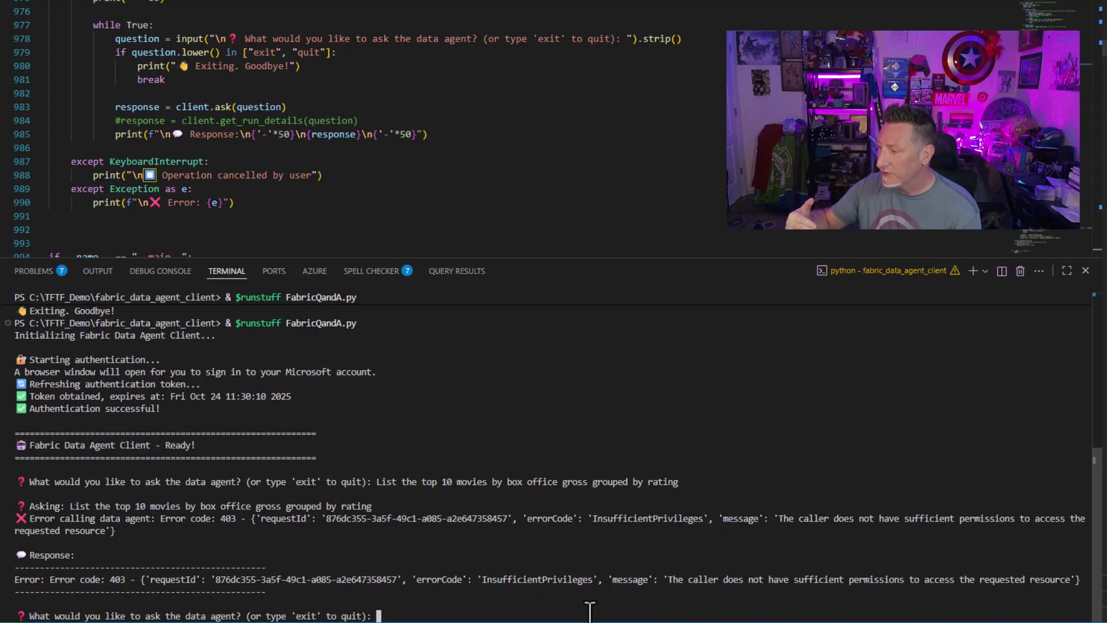
Quit the data agent client and clear the terminal with cls
{"action": "type", "text": "quit"}
{"action": "key", "text": "Return"}
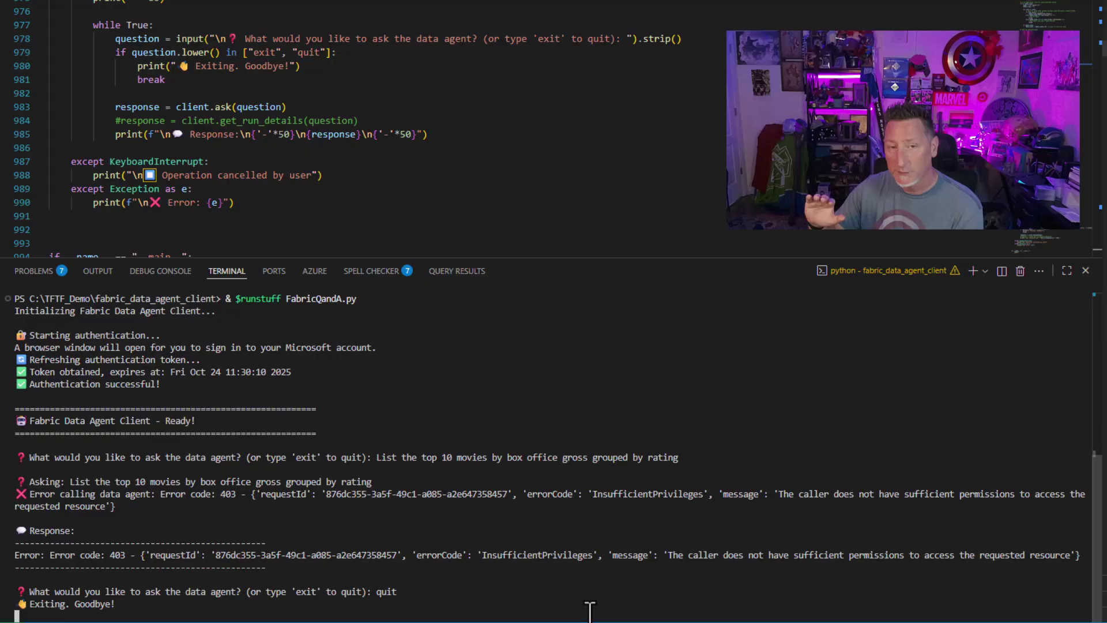
{"action": "type", "text": "cls"}
{"action": "key", "text": "Return"}
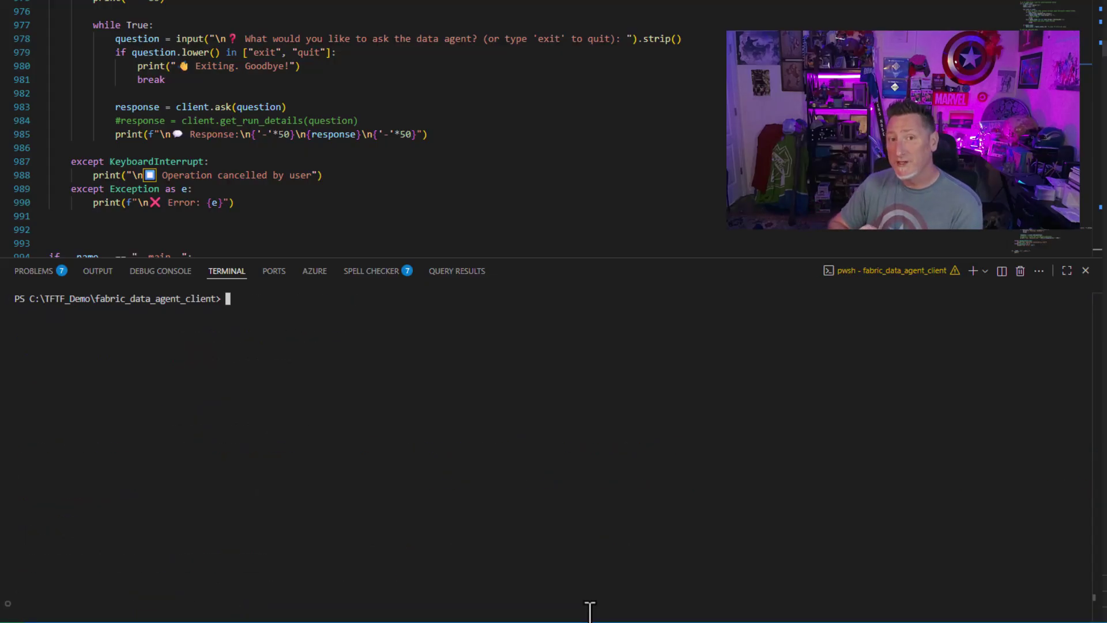
Rerun FabricQandA.py, resend the top 10 movies by gross per rating question, then exit
{"action": "key", "text": "Up"}
{"action": "key", "text": "Up"}
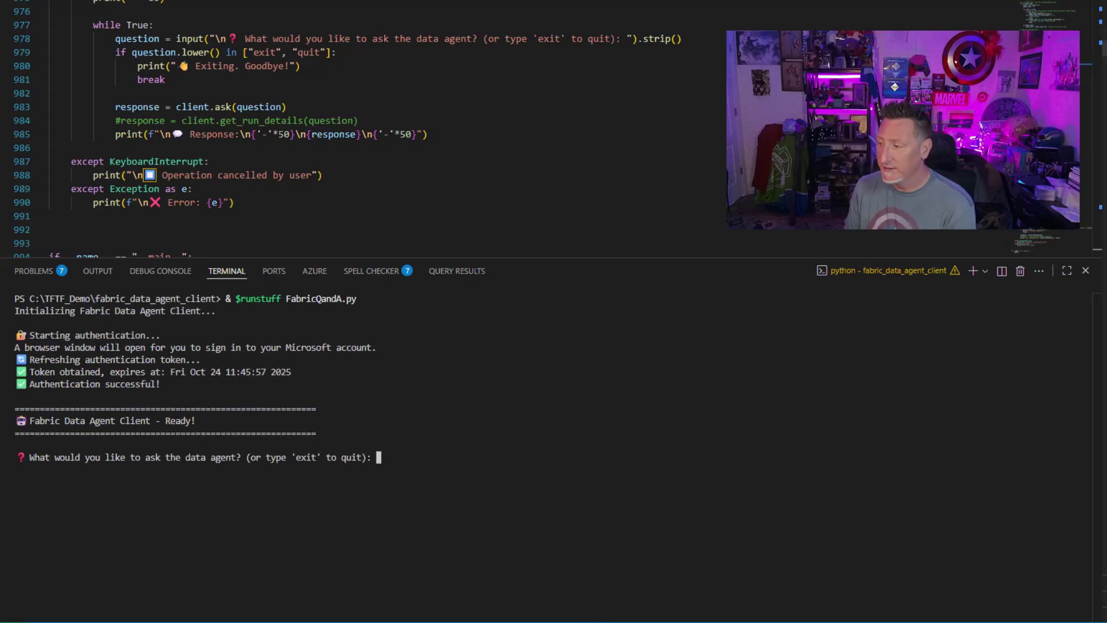
{"action": "type", "text": "List the top 10 movies by box office gross grouped by rating"}
{"action": "key", "text": "Return"}
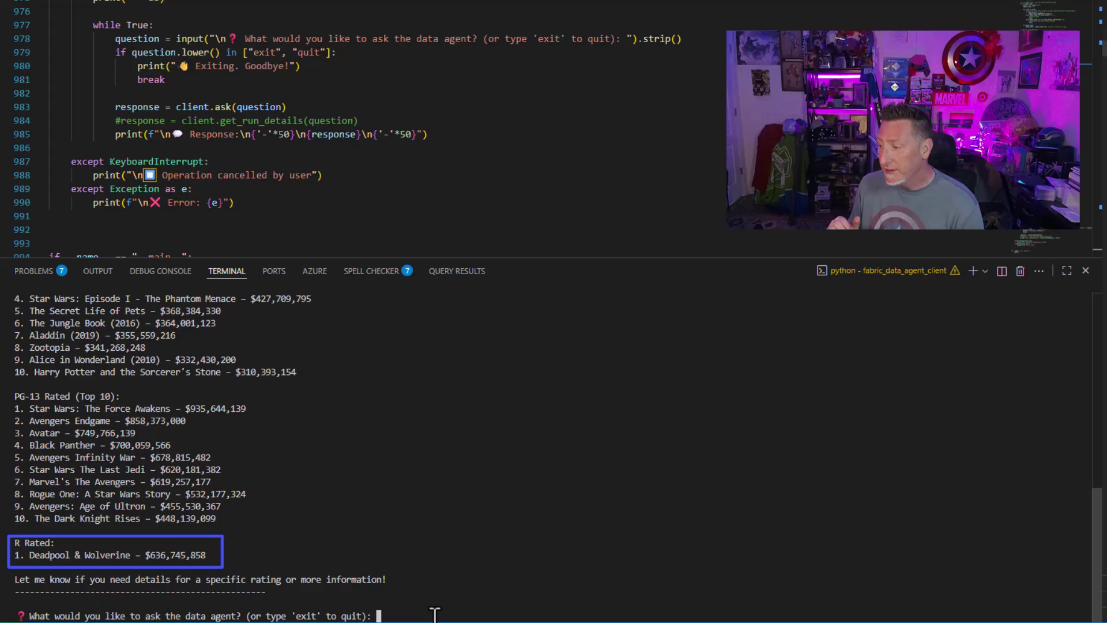
{"action": "type", "text": "exit"}
{"action": "key", "text": "Return"}
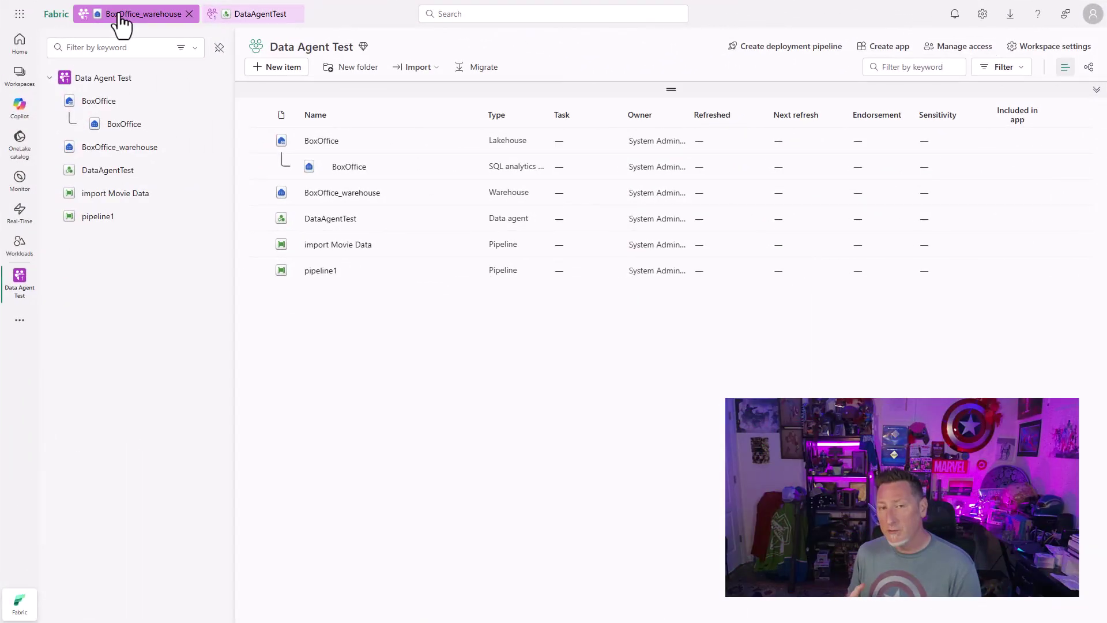
Run the CREATE FUNCTION for the fn_RLS_MovieInfoPredicate R-rating predicate in BoxOffice_warehouse
{"action": "left_click", "coordinate": [120, 15]}
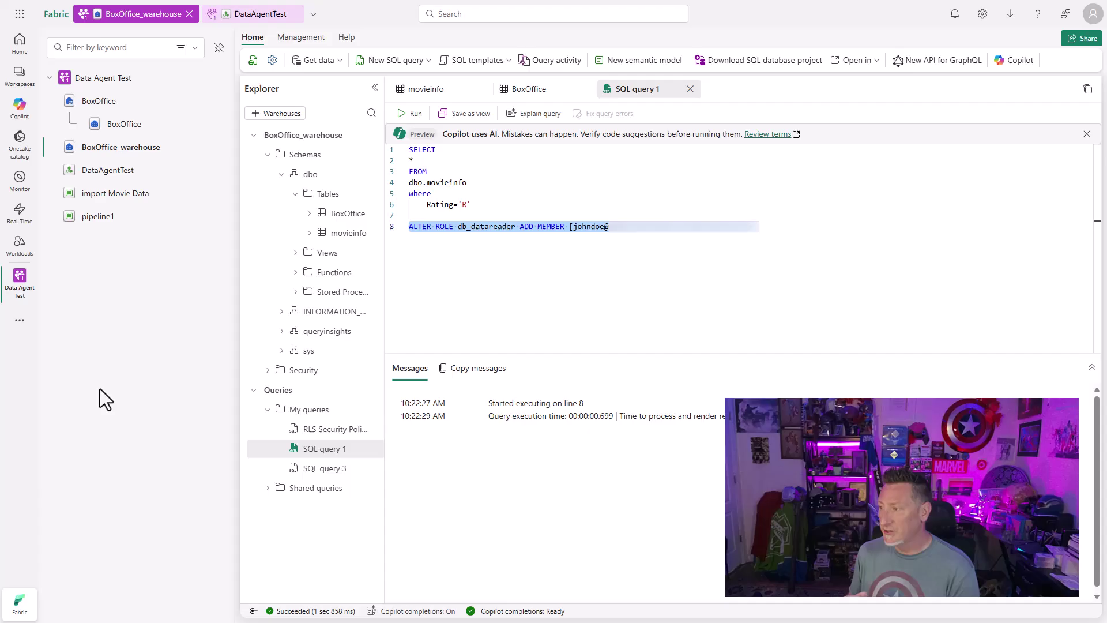
{"action": "left_click", "coordinate": [334, 430]}
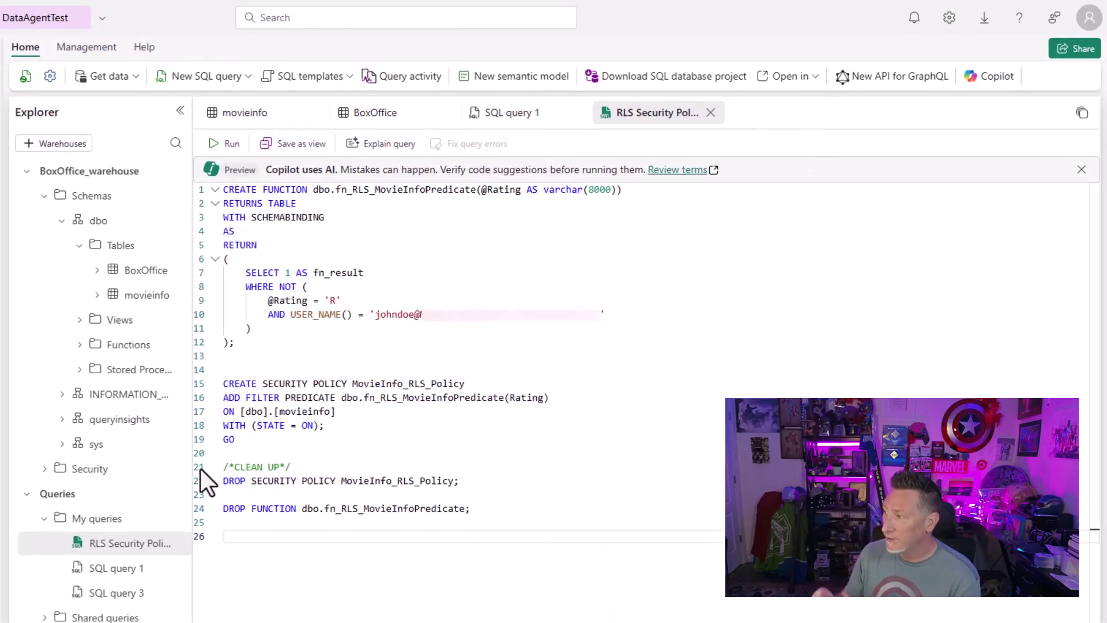
{"action": "left_click_drag", "start_coordinate": [237, 342], "coordinate": [165, 193]}
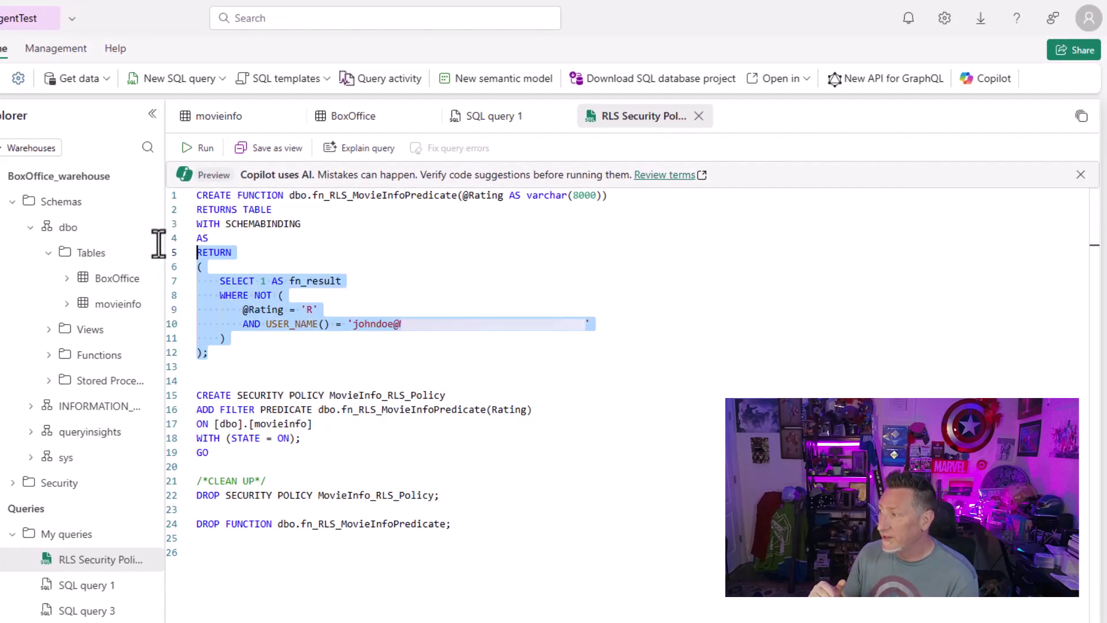
{"action": "left_click", "coordinate": [201, 148]}
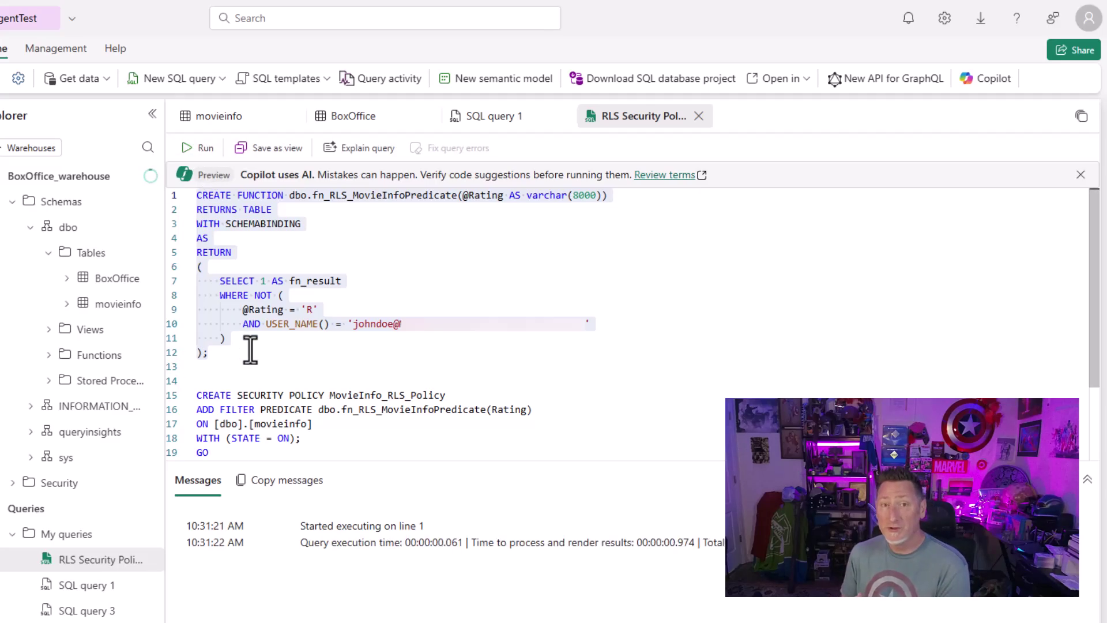
Run CREATE SECURITY POLICY to apply MovieInfo_RLS_Policy to movieinfo
{"action": "scroll", "coordinate": [251, 350], "scroll_direction": "down", "scroll_amount": 3}
{"action": "scroll", "coordinate": [245, 340], "scroll_direction": "up", "scroll_amount": 1}
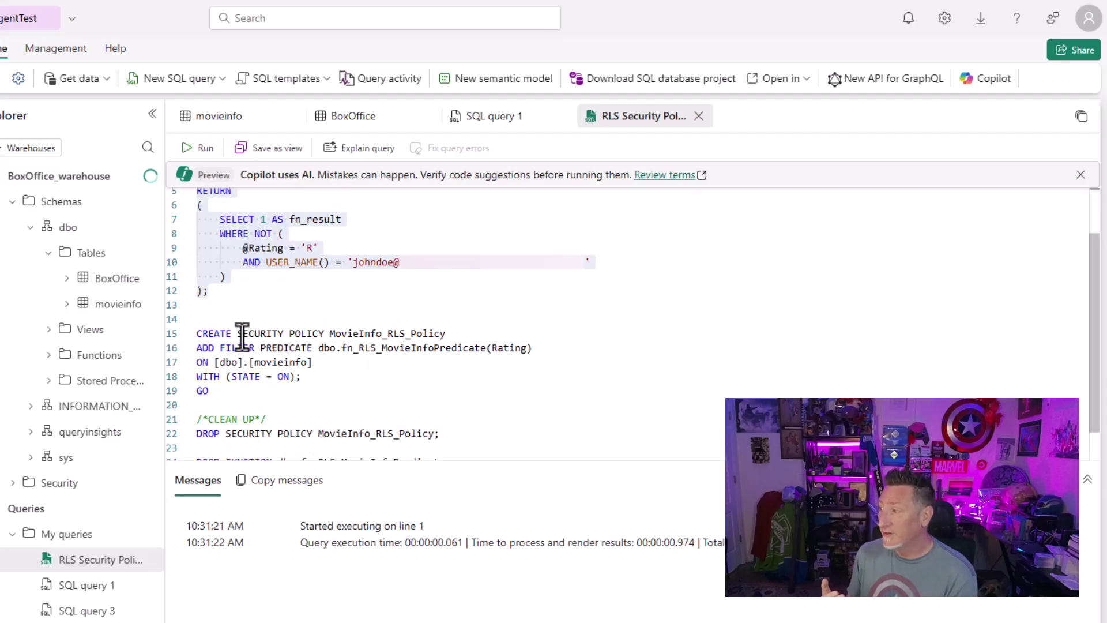
{"action": "left_click_drag", "start_coordinate": [219, 392], "coordinate": [176, 340]}
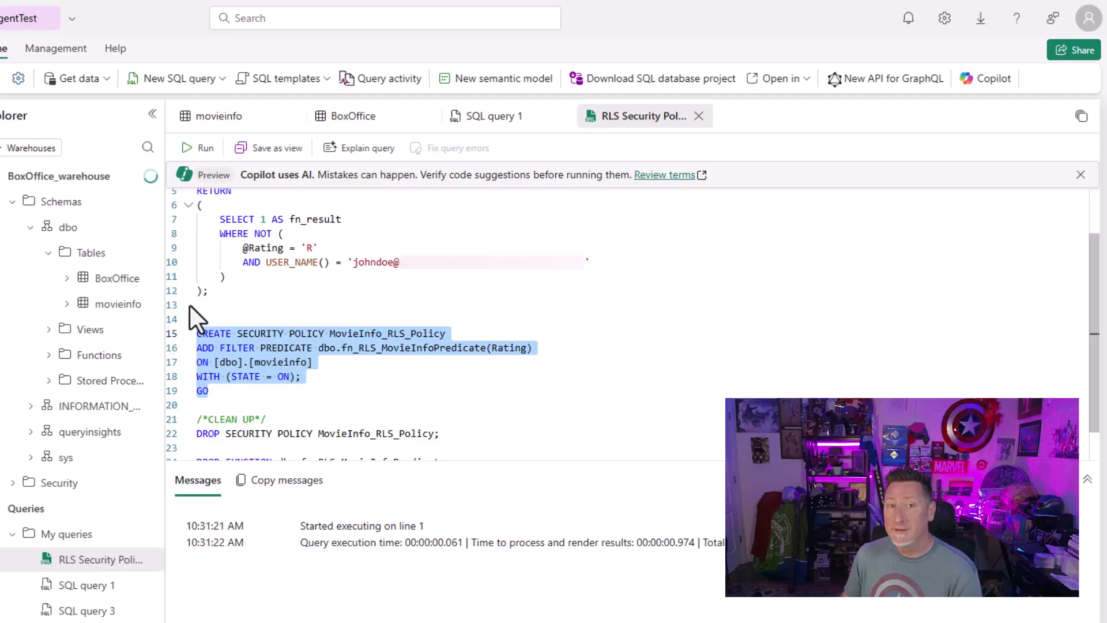
{"action": "left_click", "coordinate": [191, 149]}
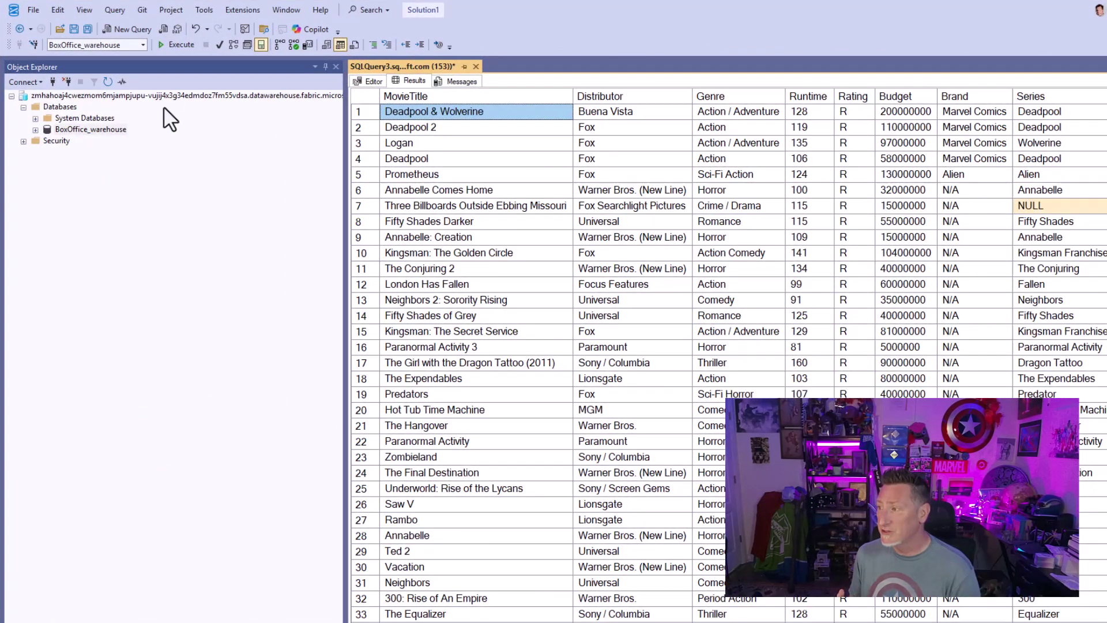
Rerun the R-rated movieinfo query, then change the rating filter to 'PG' and run it
{"action": "left_click", "coordinate": [176, 44]}
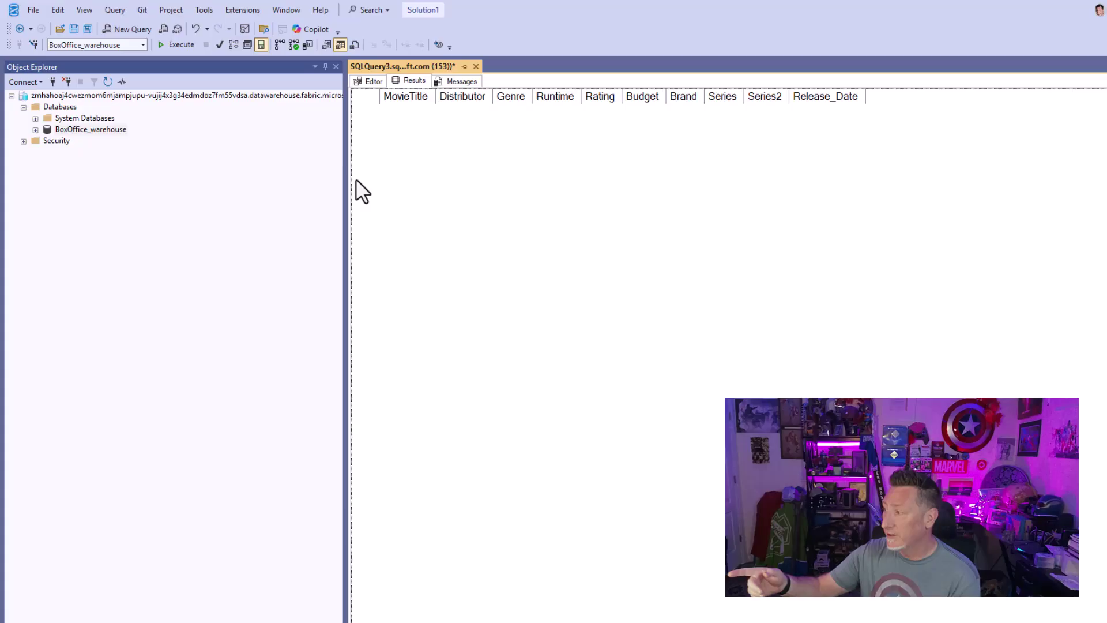
{"action": "left_click", "coordinate": [372, 81]}
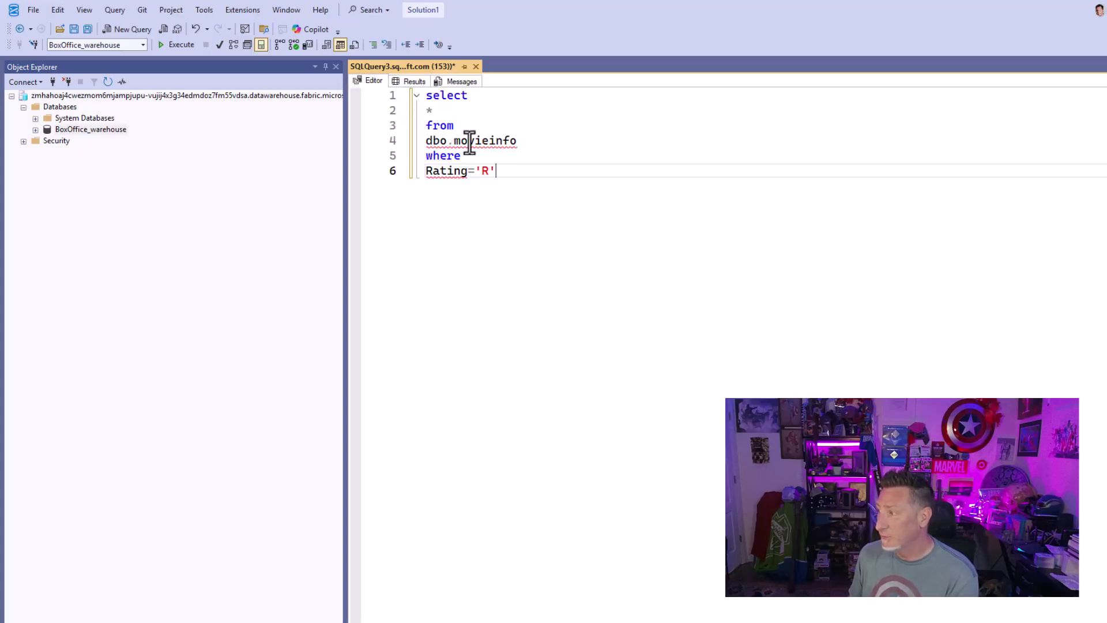
{"action": "double_click", "coordinate": [484, 171]}
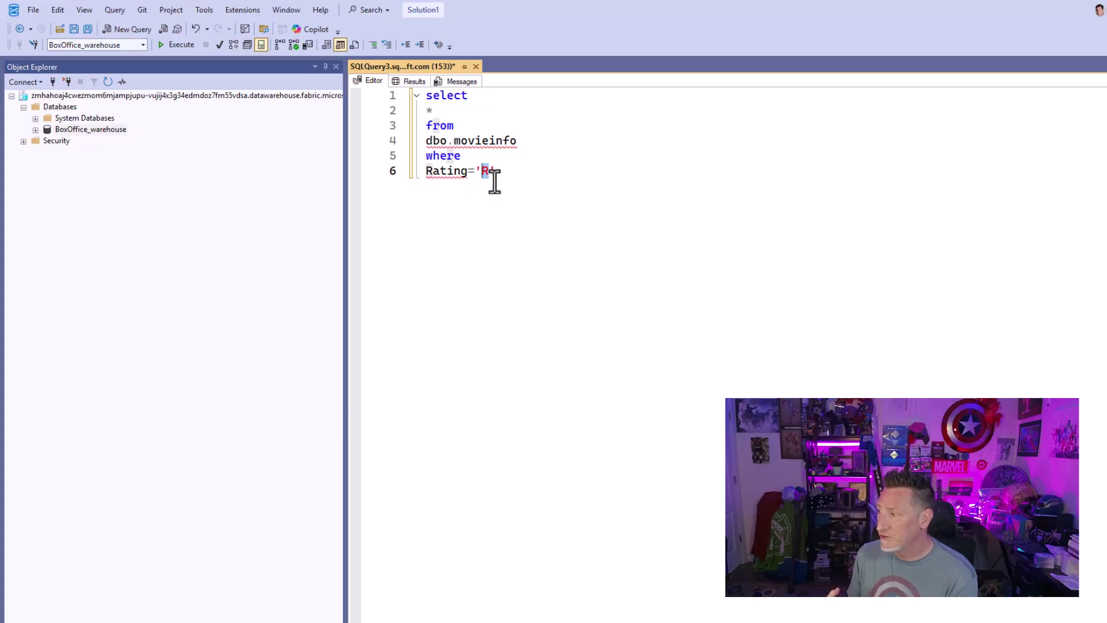
{"action": "type", "text": "PG"}
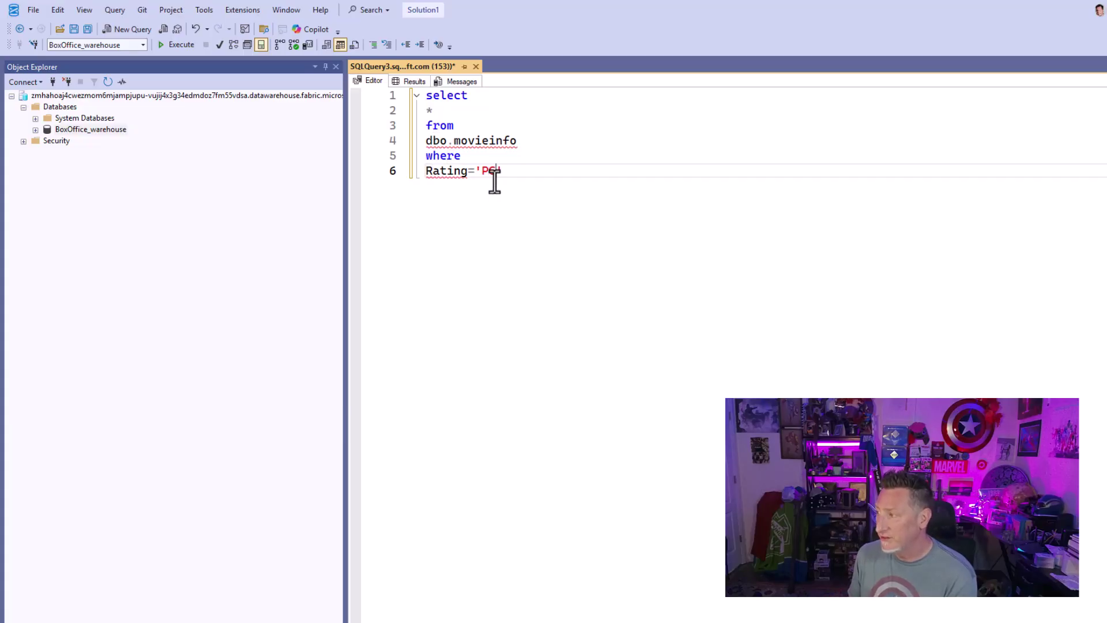
{"action": "left_click", "coordinate": [166, 43]}
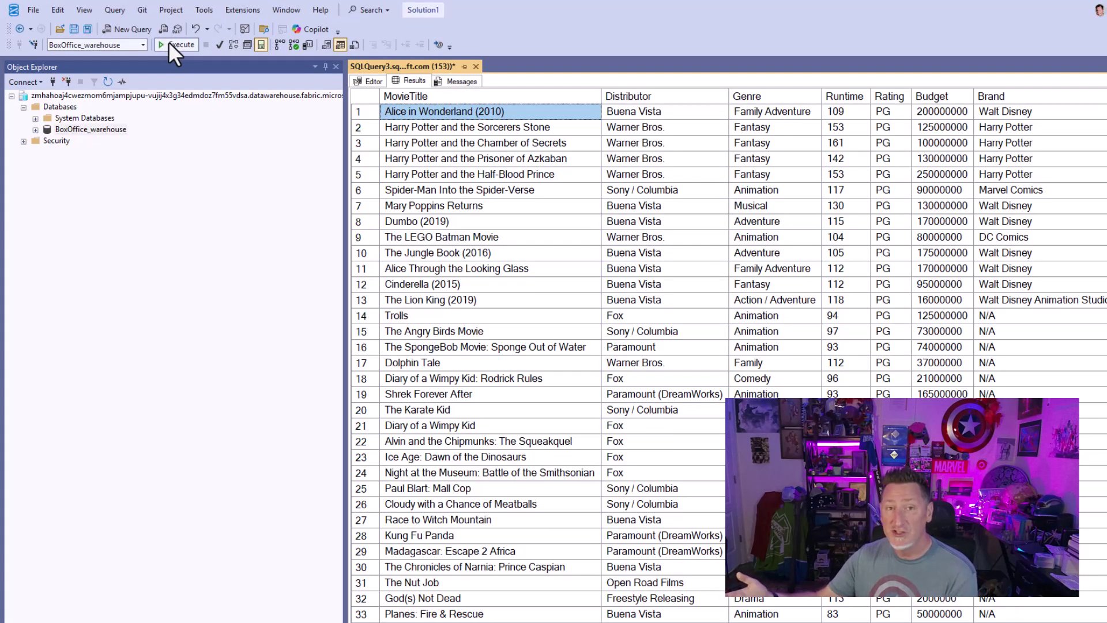
Change the rating filter back to 'R' and run the query, which returns zero rows
{"action": "left_click", "coordinate": [367, 81]}
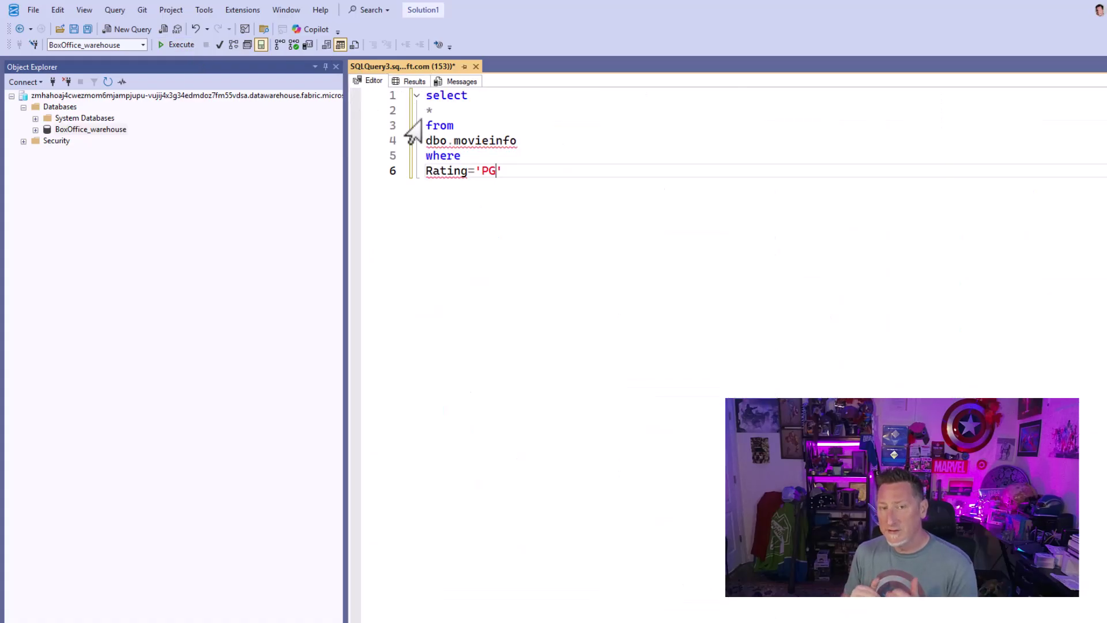
{"action": "left_click_drag", "start_coordinate": [496, 172], "coordinate": [484, 172]}
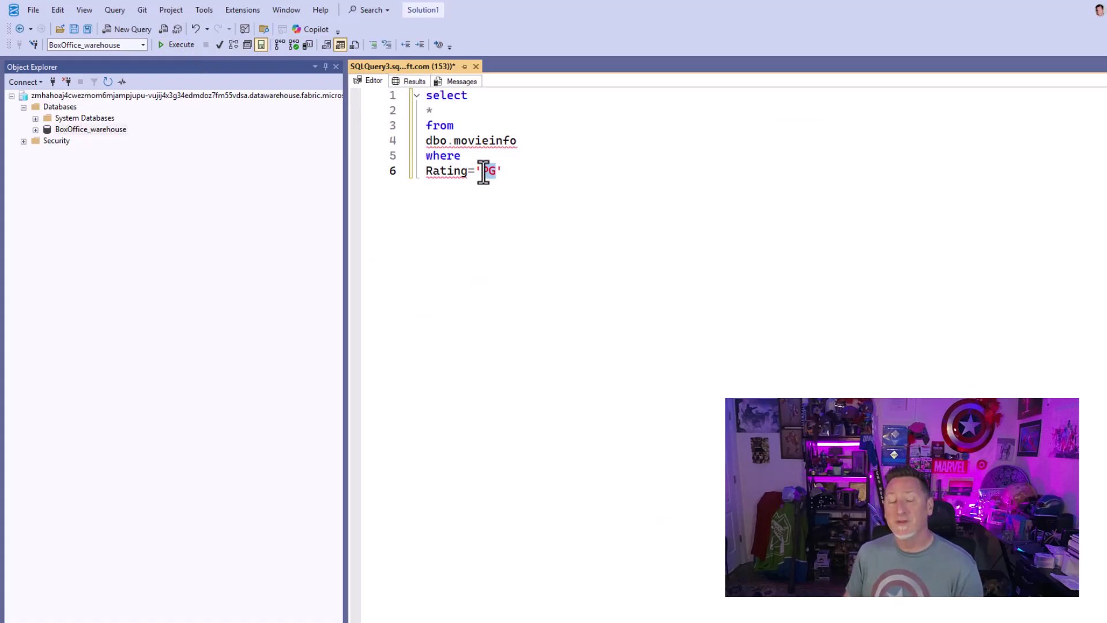
{"action": "type", "text": "R"}
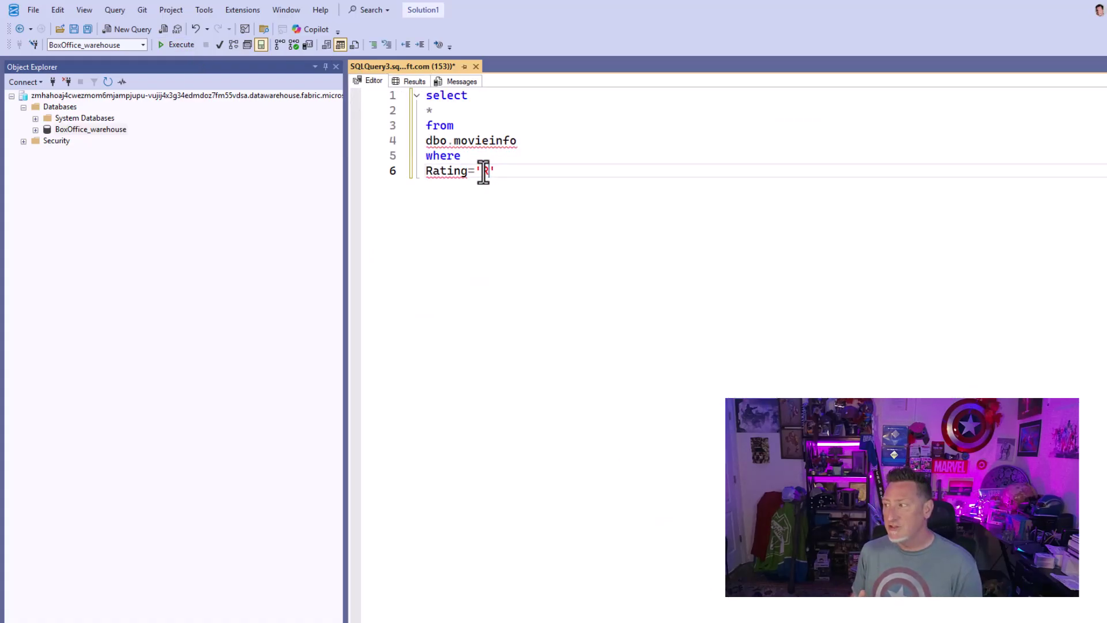
{"action": "left_click", "coordinate": [173, 45]}
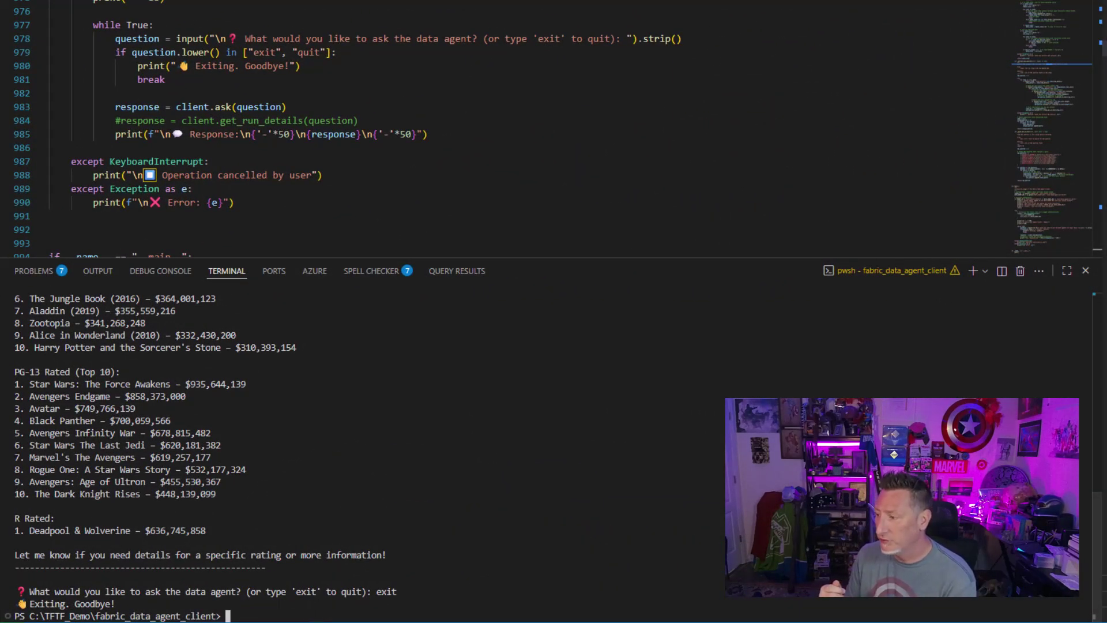
Relaunch FabricQandA.py and resend the top 10 movies by gross per rating question
{"action": "key", "text": "Up"}
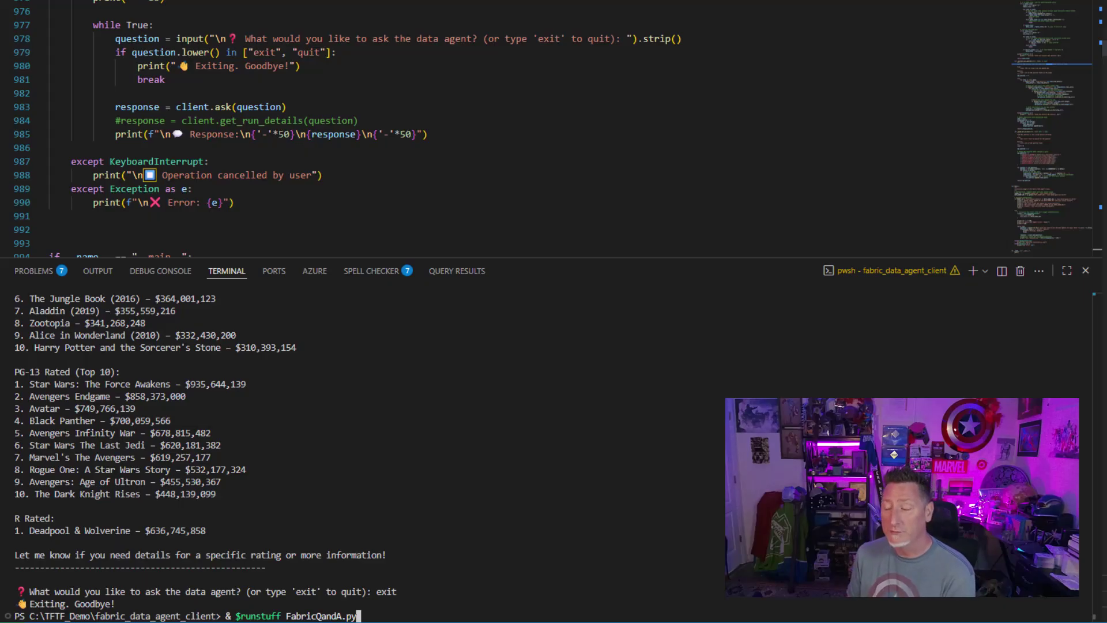
{"action": "key", "text": "Return"}
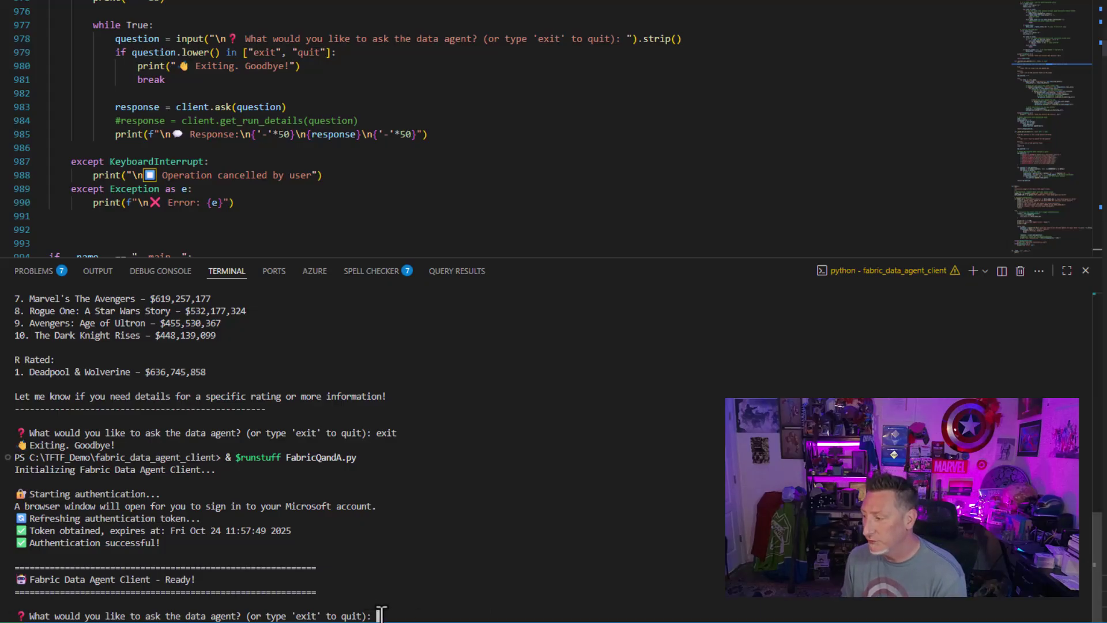
{"action": "type", "text": "List the top 10 movies by box office gross grouped by rating"}
{"action": "key", "text": "Return"}
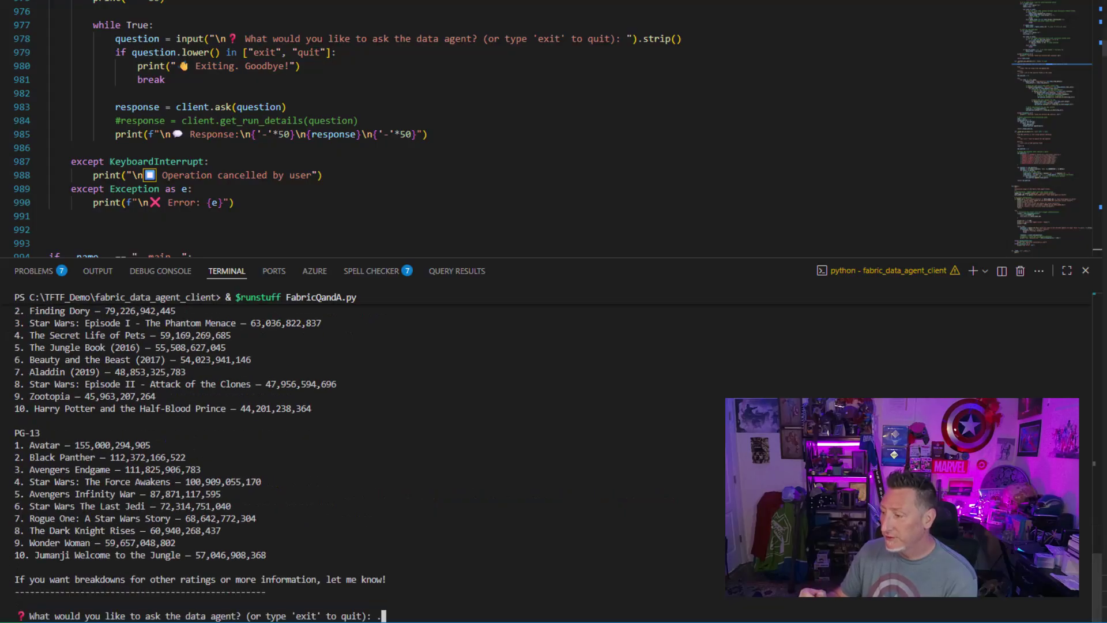
Ask 'How many rated R movies are there?' and 'How many movies are there broken down by rating?'
{"action": "type", "text": "How ma"}
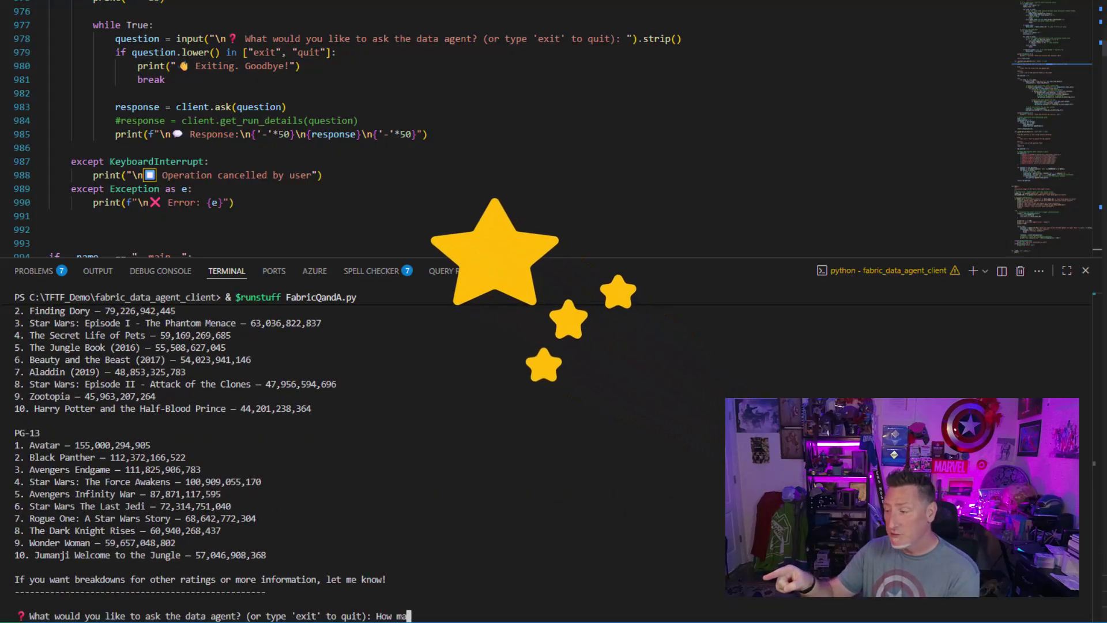
{"action": "type", "text": "ny rated R movies a"}
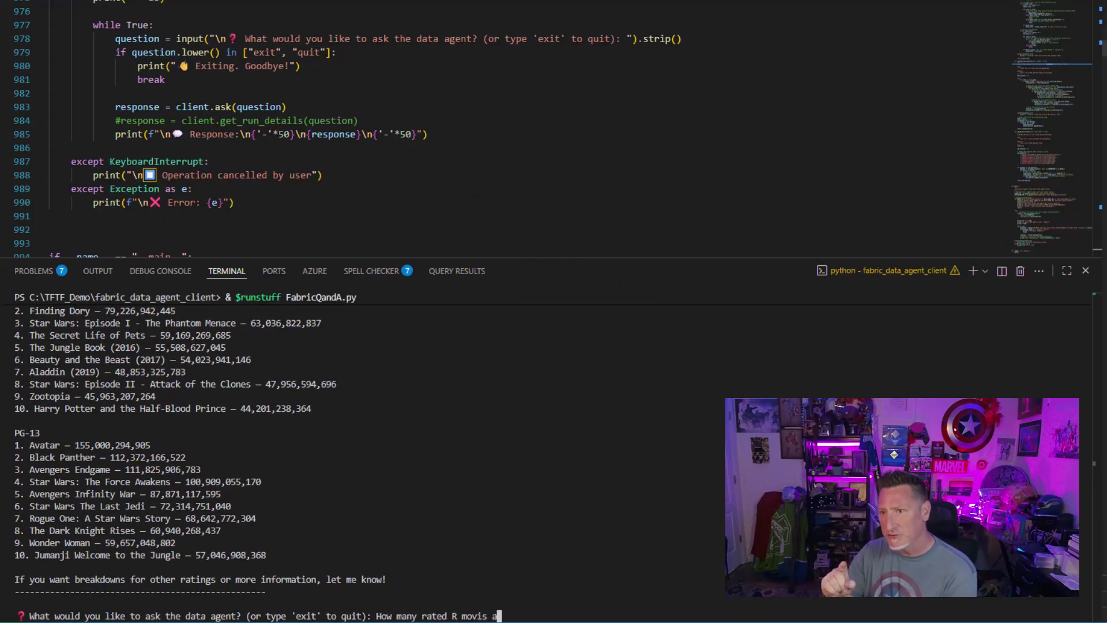
{"action": "type", "text": "re there?"}
{"action": "key", "text": "Return"}
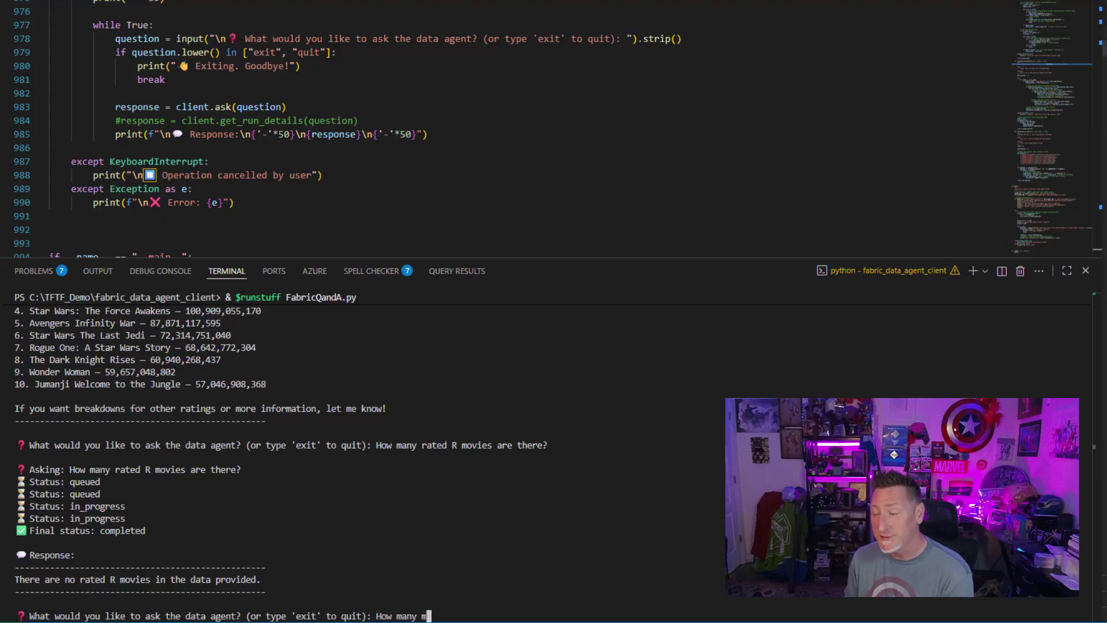
{"action": "type", "text": "e there broken down by rating?"}
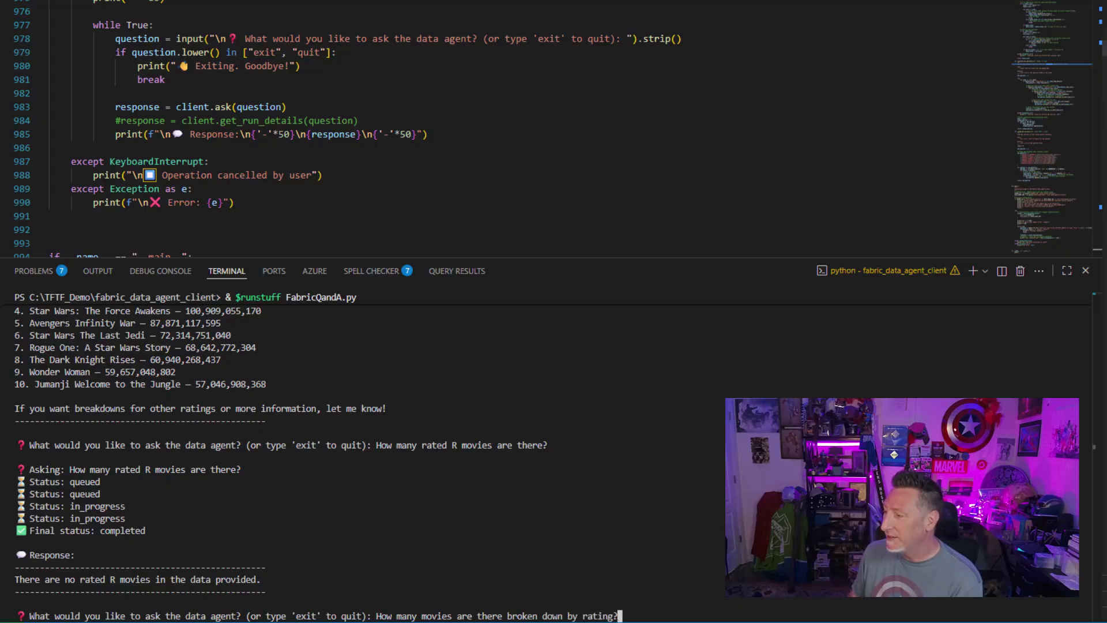
{"action": "key", "text": "Return"}
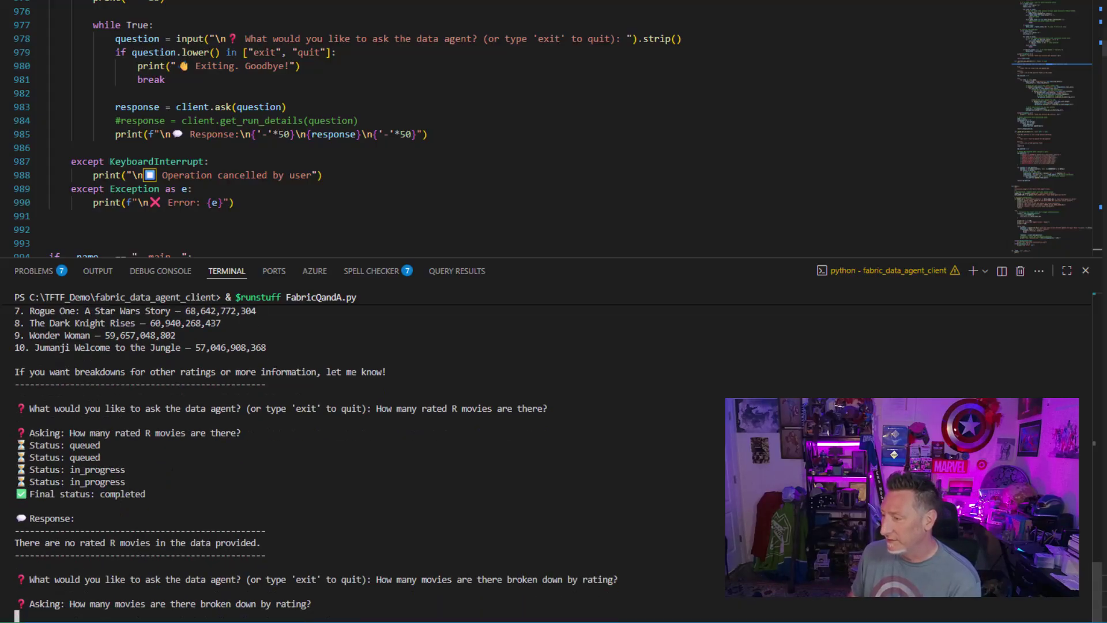